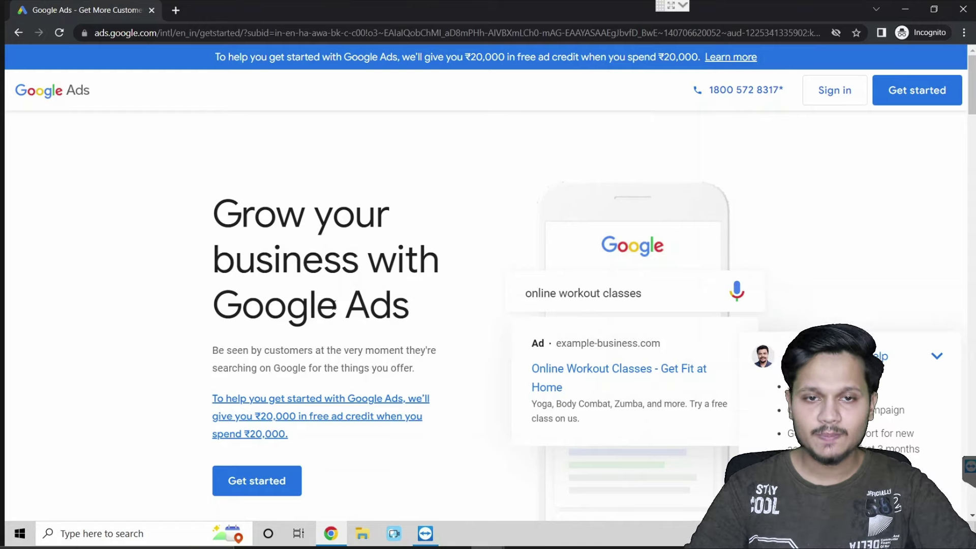
- Start the Google Ads sign-up and sign in with the chosen Google account
{"action": "scroll", "coordinate": [276, 354], "scroll_direction": "down", "scroll_amount": 1}
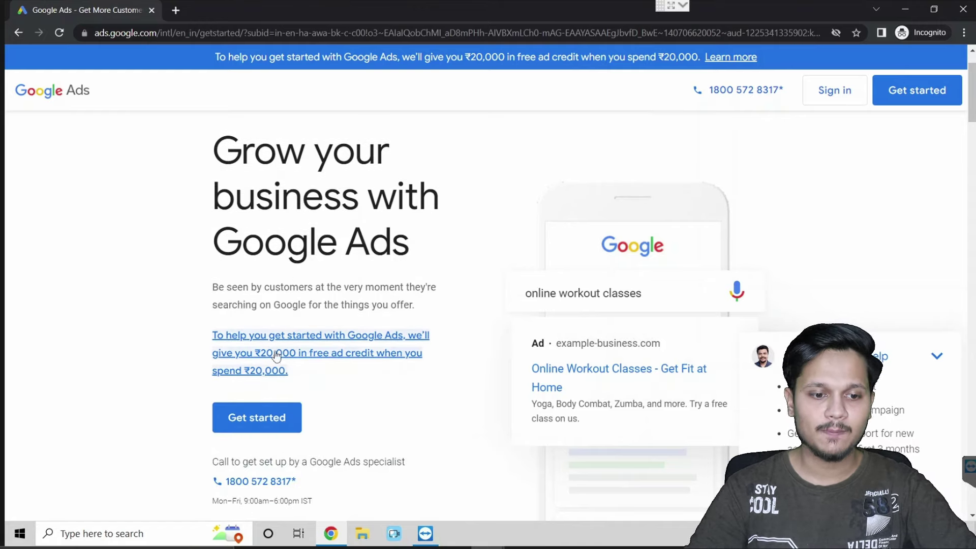
{"action": "left_click", "coordinate": [261, 429]}
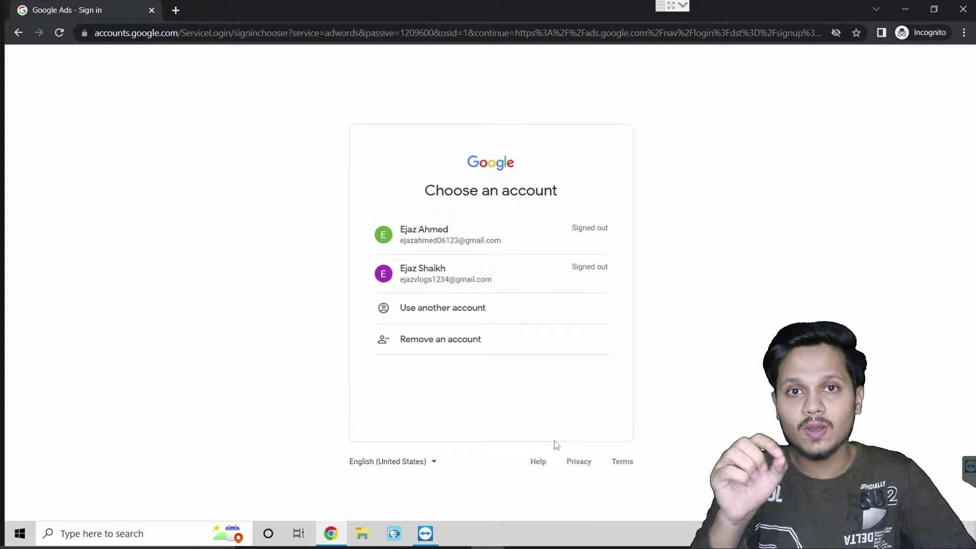
{"action": "left_click", "coordinate": [464, 283]}
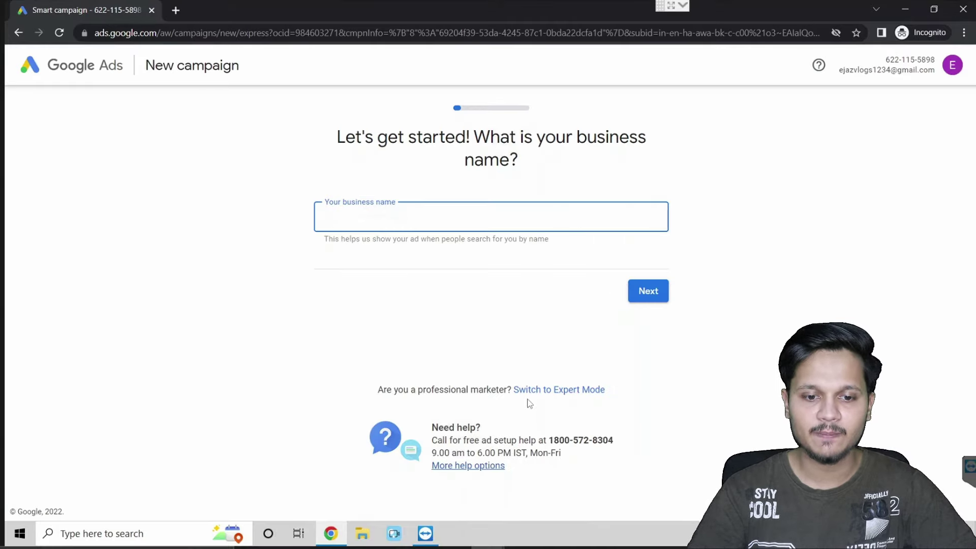
- Switch to Expert Mode and create a Video campaign without goal guidance
{"action": "left_click", "coordinate": [560, 392]}
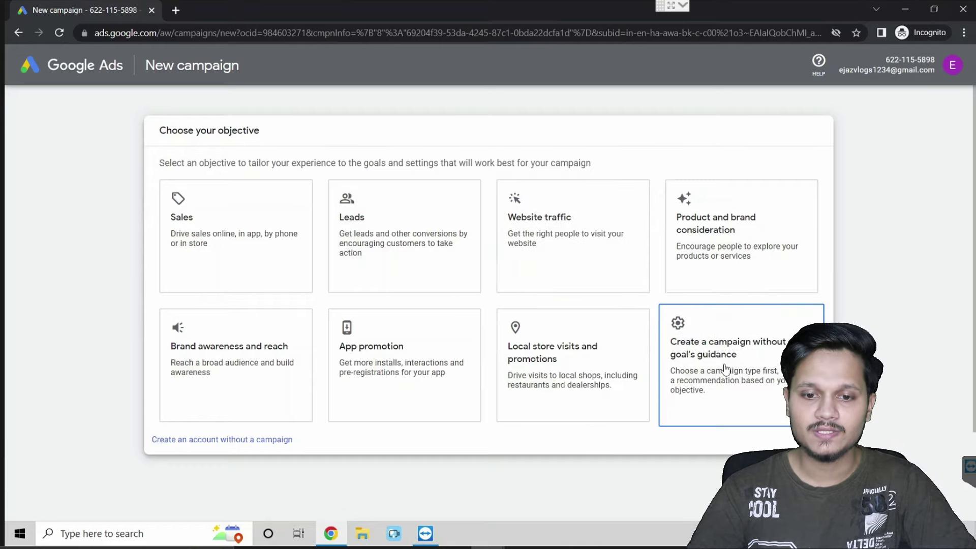
{"action": "left_click", "coordinate": [764, 352]}
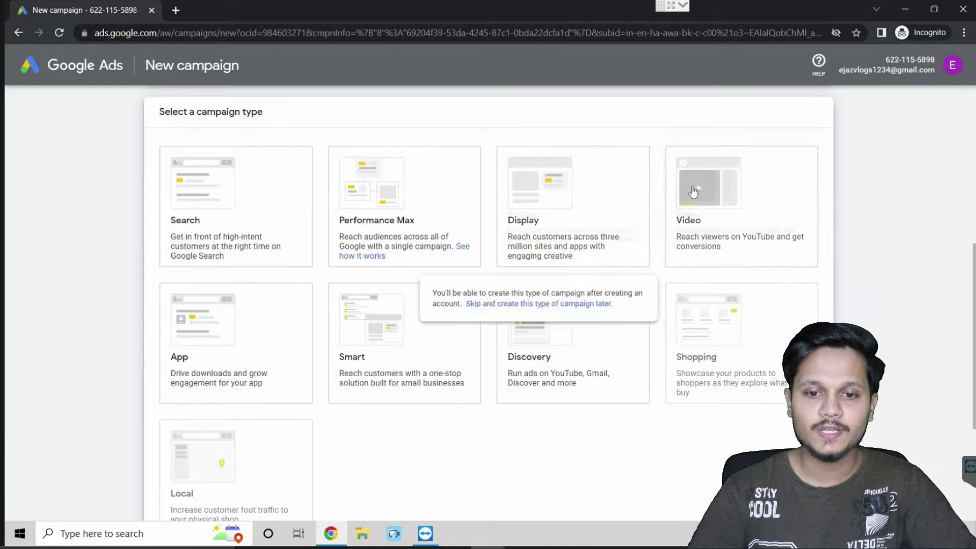
{"action": "left_click", "coordinate": [720, 206]}
{"action": "scroll", "coordinate": [895, 442], "scroll_direction": "down", "scroll_amount": 10}
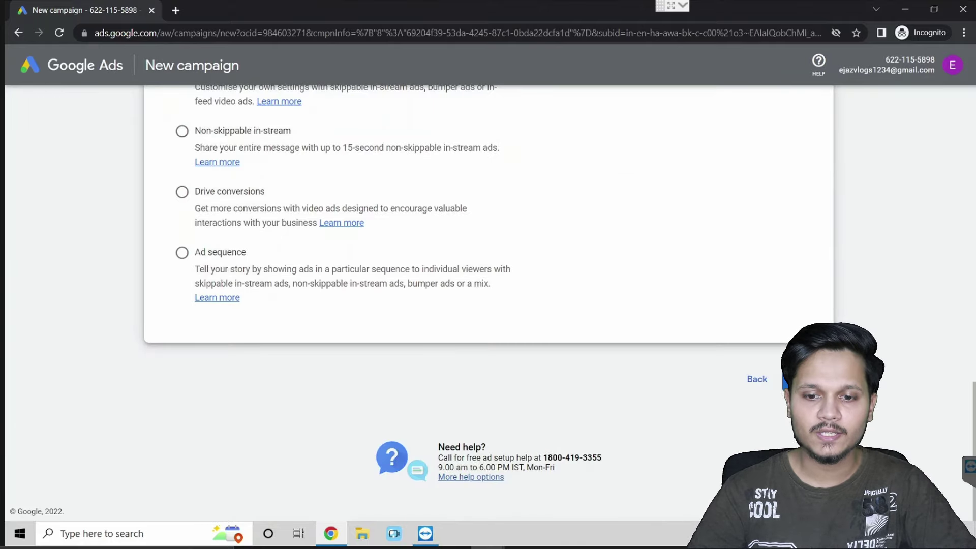
{"action": "left_click", "coordinate": [803, 378]}
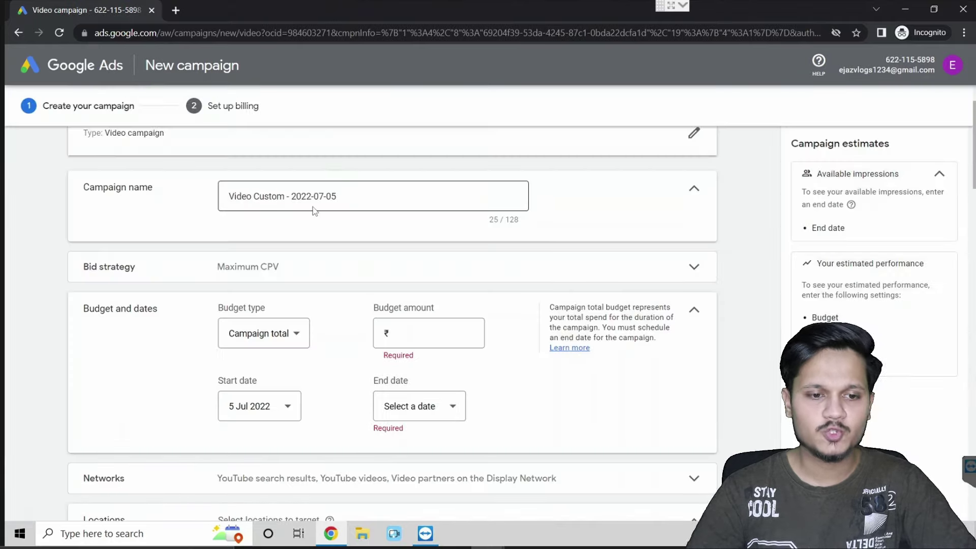
{"action": "scroll", "coordinate": [314, 210], "scroll_direction": "down", "scroll_amount": 2}
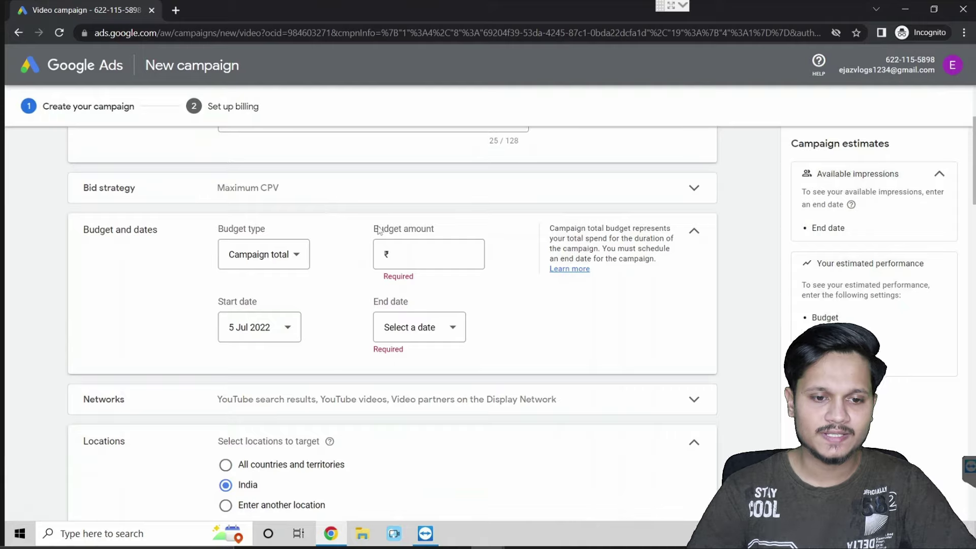
- Give the video campaign a ₹500.00 total budget with an end date of 6 Jul 2022
{"action": "left_click", "coordinate": [422, 259]}
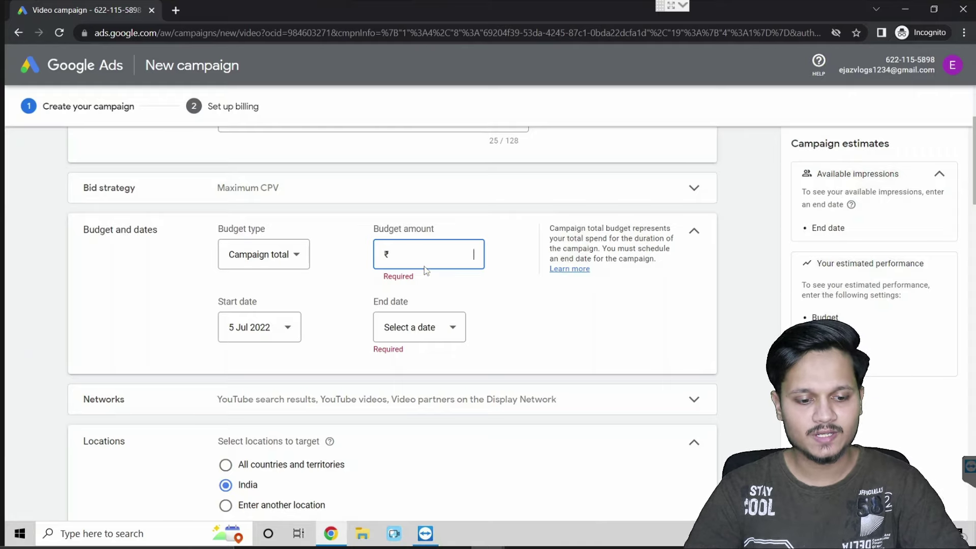
{"action": "type", "text": "500.00"}
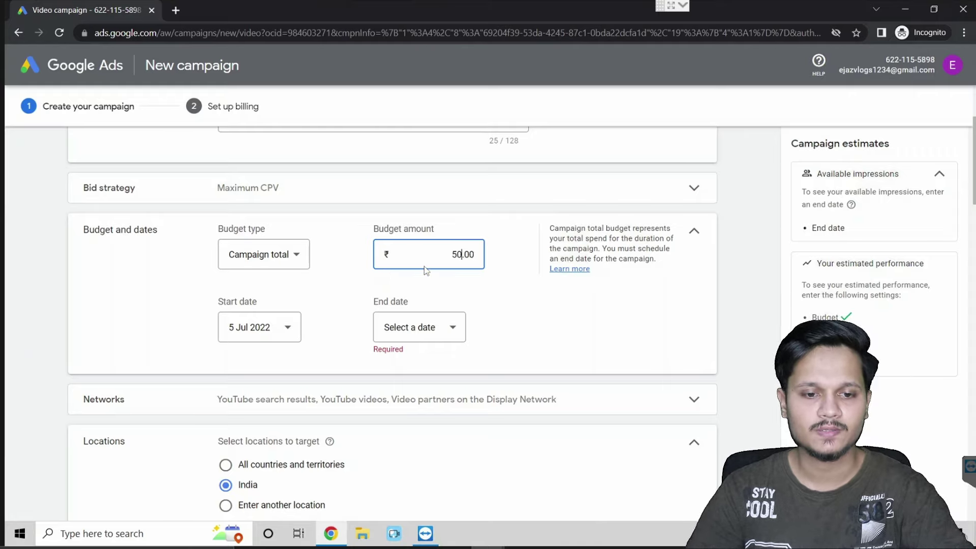
{"action": "left_click", "coordinate": [448, 325]}
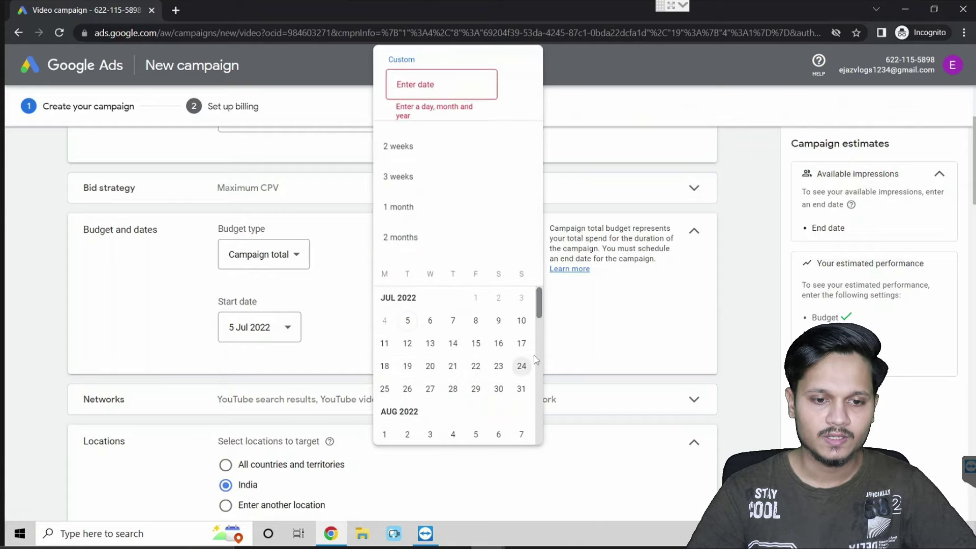
{"action": "left_click", "coordinate": [430, 321]}
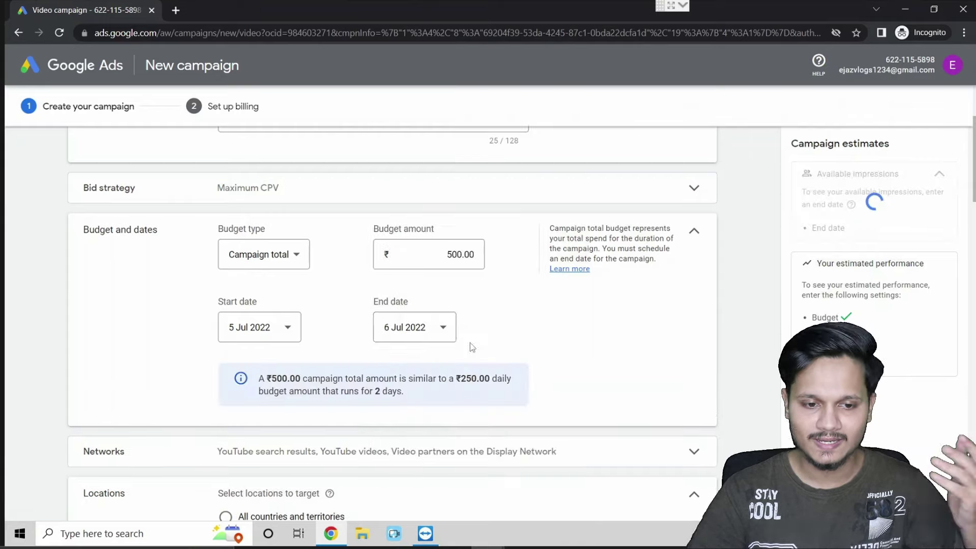
{"action": "scroll", "coordinate": [472, 347], "scroll_direction": "down", "scroll_amount": 9}
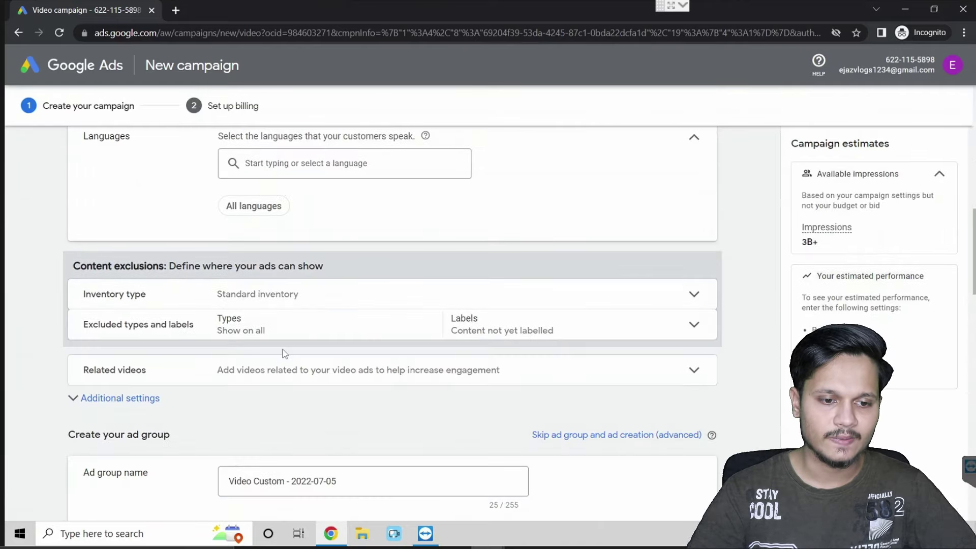
{"action": "scroll", "coordinate": [285, 353], "scroll_direction": "down", "scroll_amount": 15}
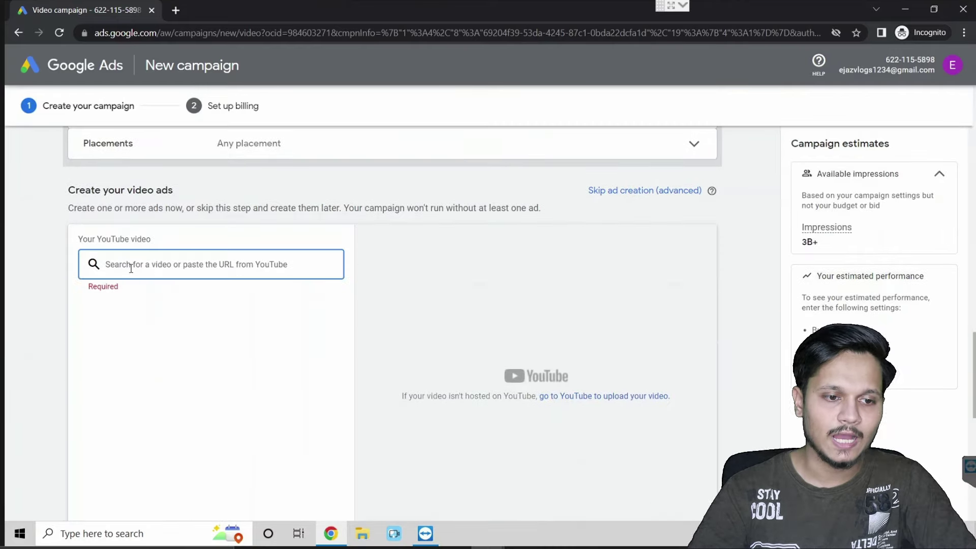
- Load YouTube in a new tab, copy the smartphone video's link, and return to Google Ads
{"action": "left_click", "coordinate": [175, 10]}
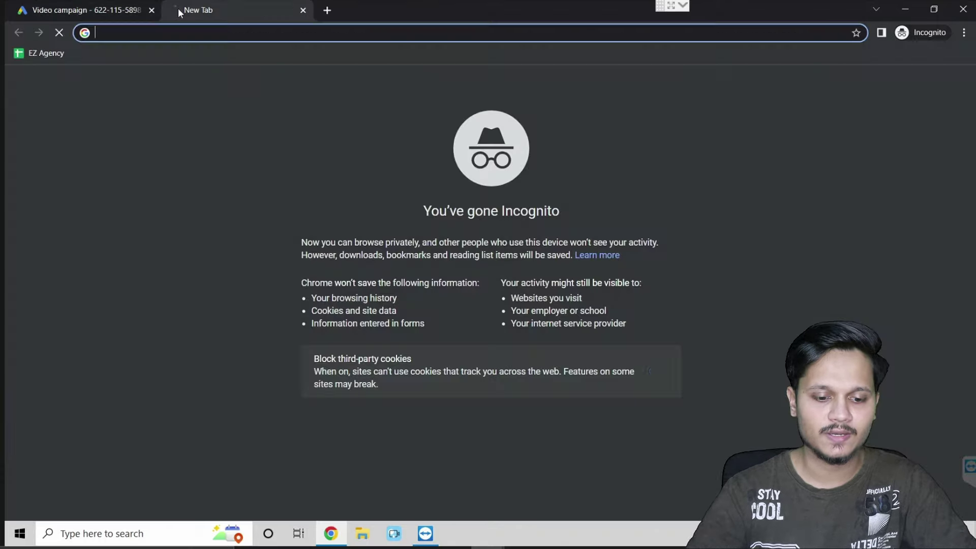
{"action": "type", "text": "y"}
{"action": "key", "text": "Return"}
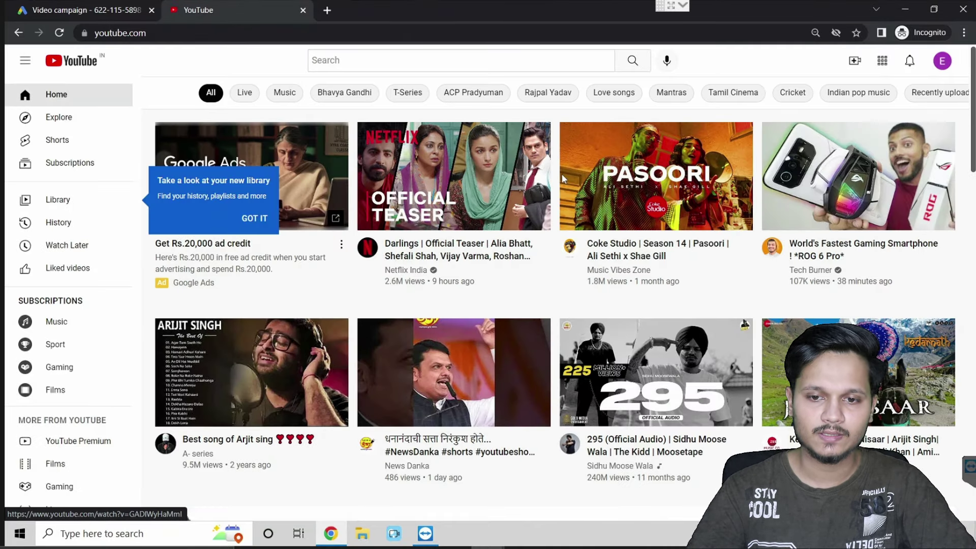
{"action": "right_click", "coordinate": [888, 186]}
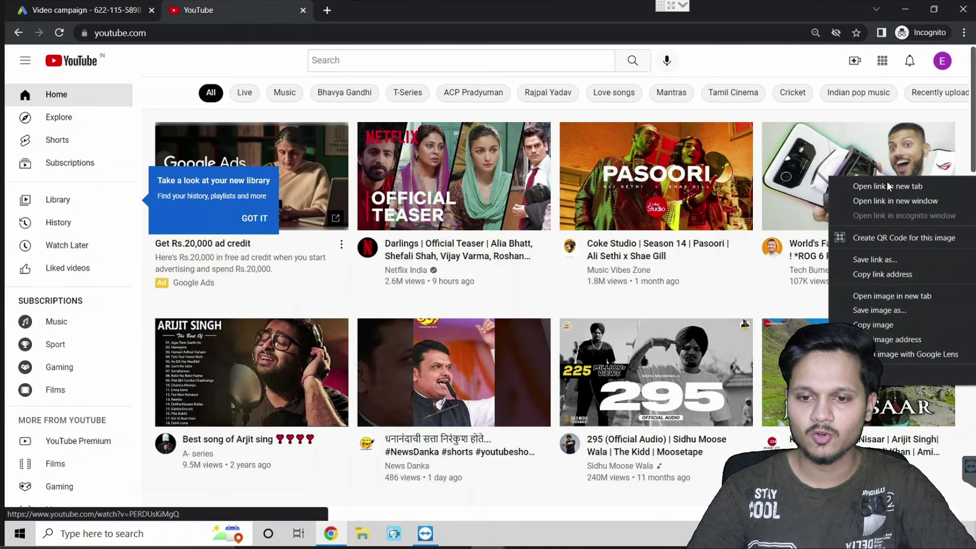
{"action": "left_click", "coordinate": [862, 274]}
{"action": "left_click", "coordinate": [121, 15]}
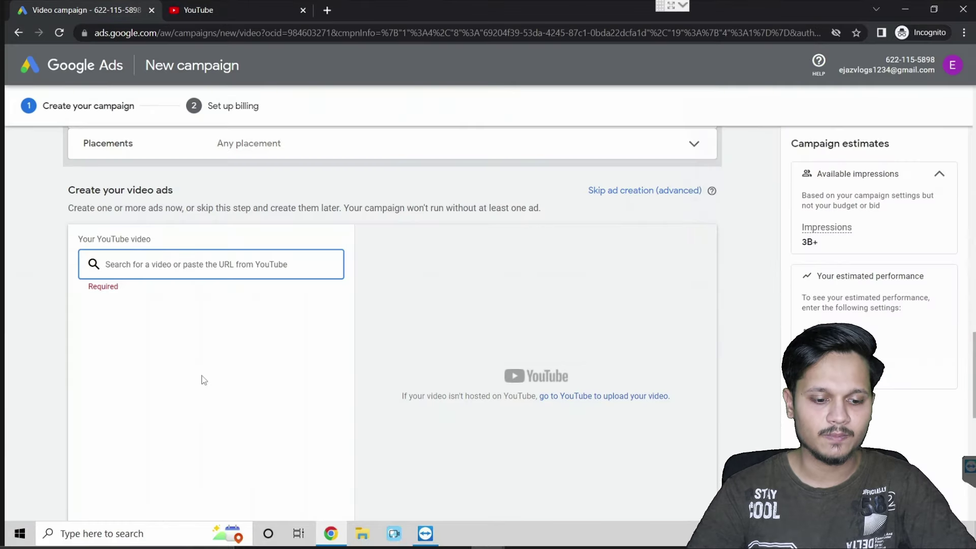
- Attach the YouTube video as a skippable in-stream ad, using its link as the final URL
{"action": "key", "text": "ctrl+v"}
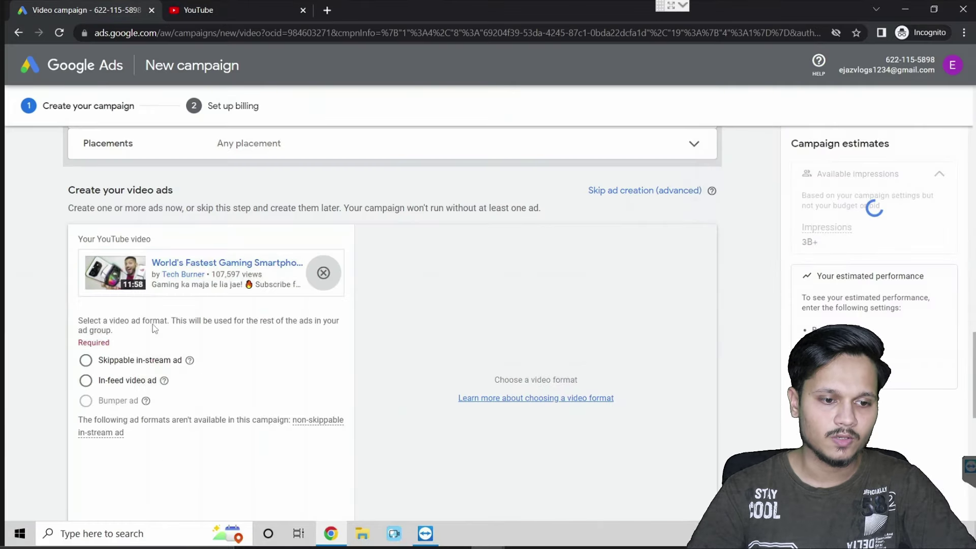
{"action": "scroll", "coordinate": [151, 330], "scroll_direction": "down", "scroll_amount": 3}
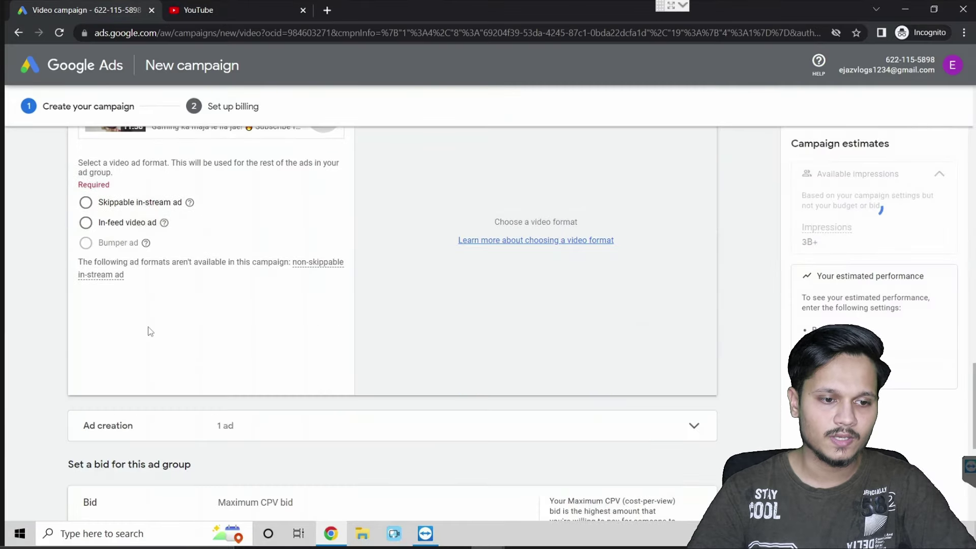
{"action": "left_click", "coordinate": [86, 205]}
{"action": "left_click", "coordinate": [179, 360]}
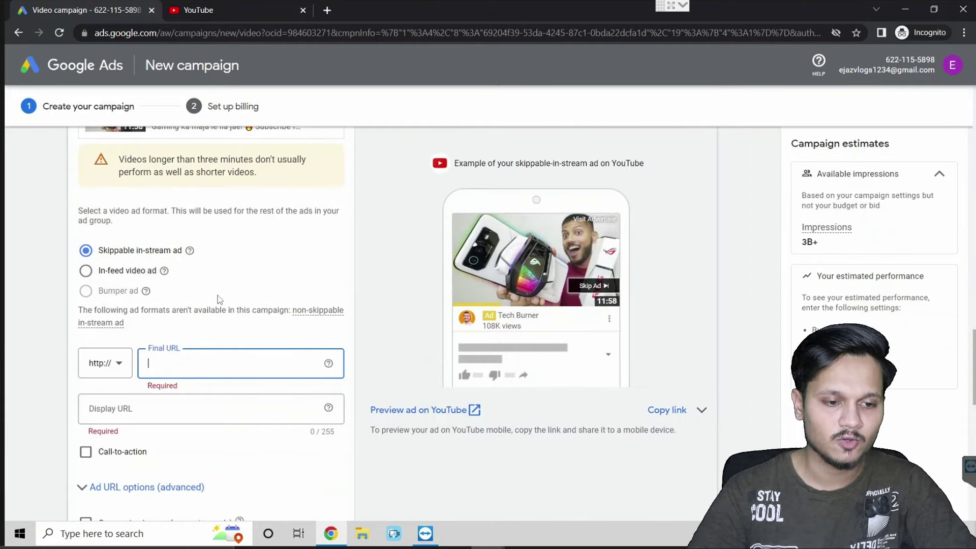
{"action": "type", "text": "www.youtube.com/watch?v=PERDUsKiMgQ"}
{"action": "scroll", "coordinate": [219, 298], "scroll_direction": "down", "scroll_amount": 3}
- Add a 'Learn more' call-to-action to the ad
{"action": "left_click", "coordinate": [101, 293]}
{"action": "left_click", "coordinate": [125, 330]}
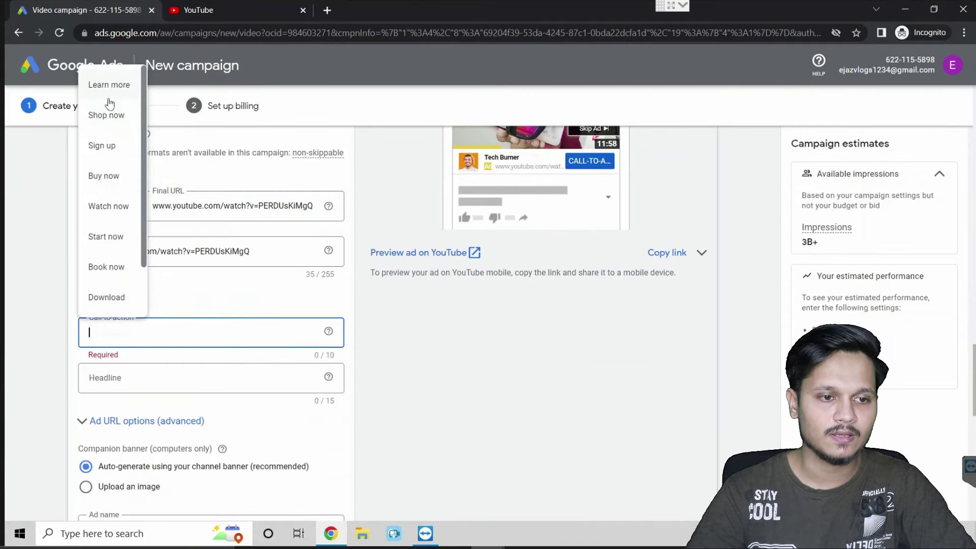
{"action": "left_click", "coordinate": [108, 96]}
{"action": "scroll", "coordinate": [237, 380], "scroll_direction": "down", "scroll_amount": 5}
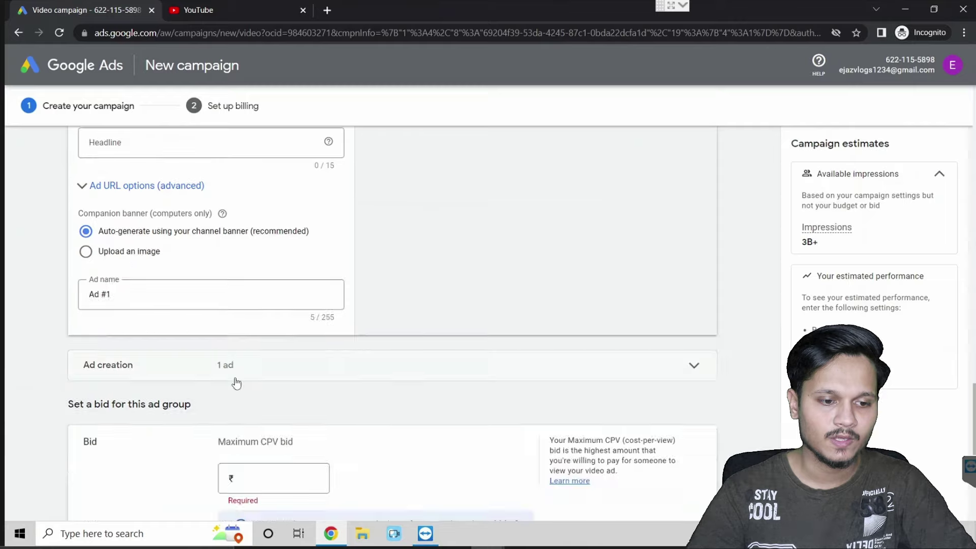
{"action": "scroll", "coordinate": [237, 383], "scroll_direction": "down", "scroll_amount": 5}
- Set a ₹5.00 maximum CPV bid and create the campaign
{"action": "left_click", "coordinate": [257, 247]}
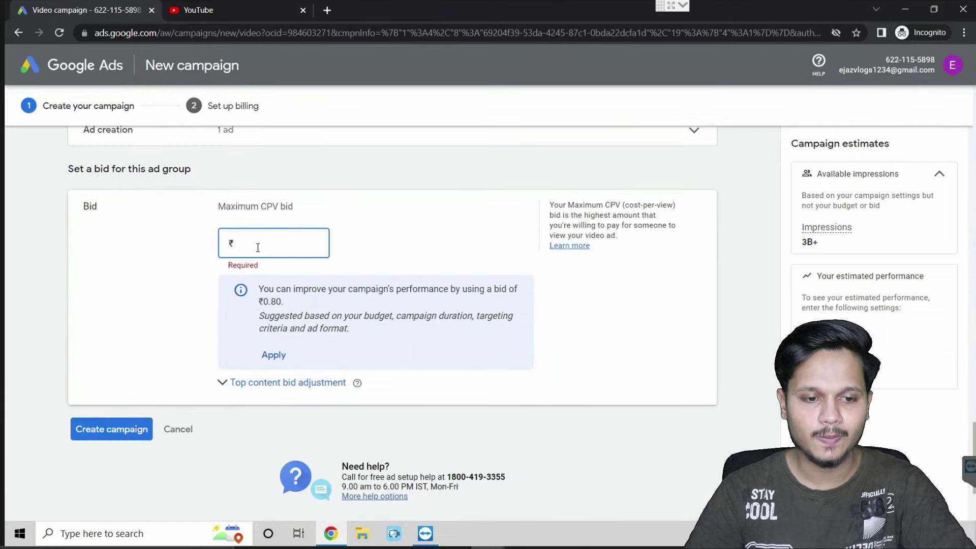
{"action": "type", "text": "5.00"}
{"action": "left_click", "coordinate": [108, 379]}
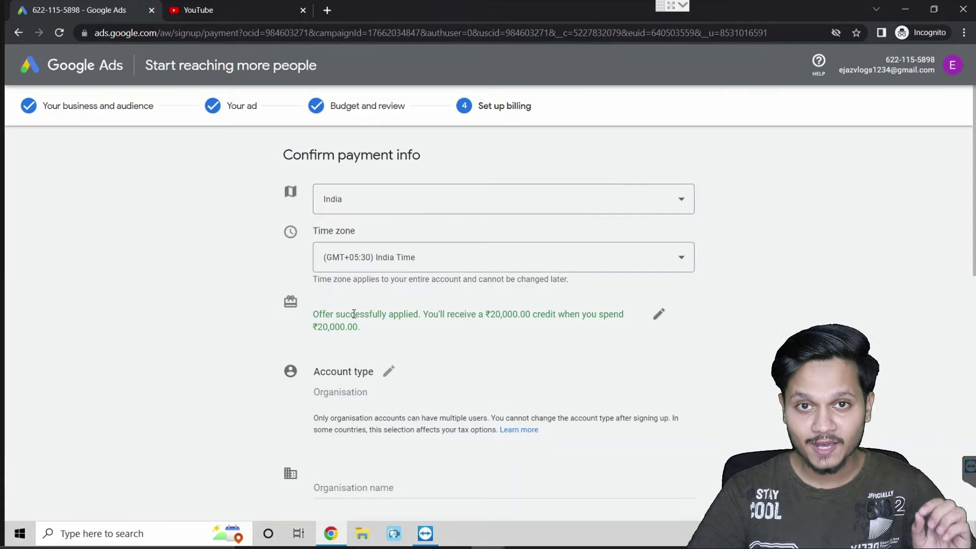
- Change the billing account type to Individual
{"action": "left_click_drag", "start_coordinate": [312, 315], "coordinate": [605, 316]}
{"action": "left_click", "coordinate": [424, 318]}
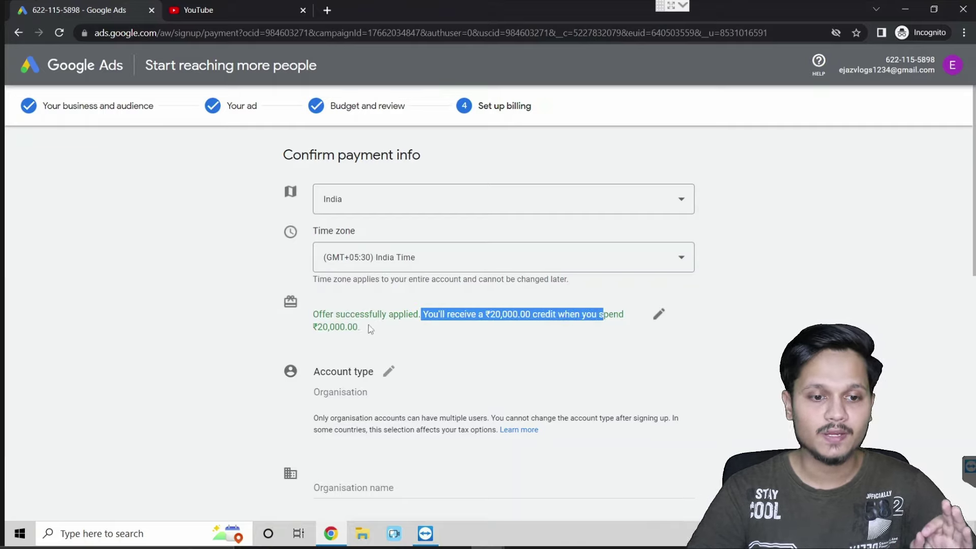
{"action": "left_click", "coordinate": [366, 331]}
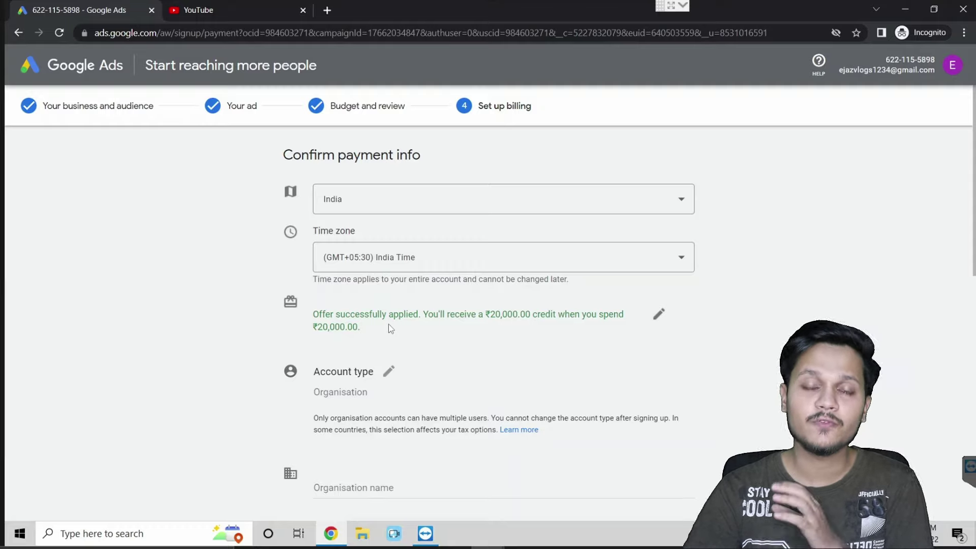
{"action": "scroll", "coordinate": [398, 336], "scroll_direction": "down", "scroll_amount": 2}
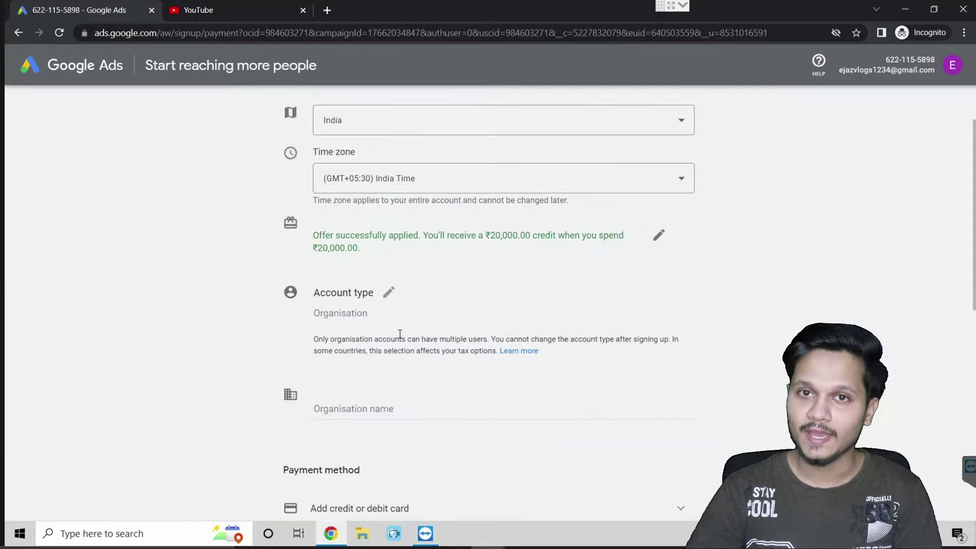
{"action": "scroll", "coordinate": [396, 319], "scroll_direction": "down", "scroll_amount": 1}
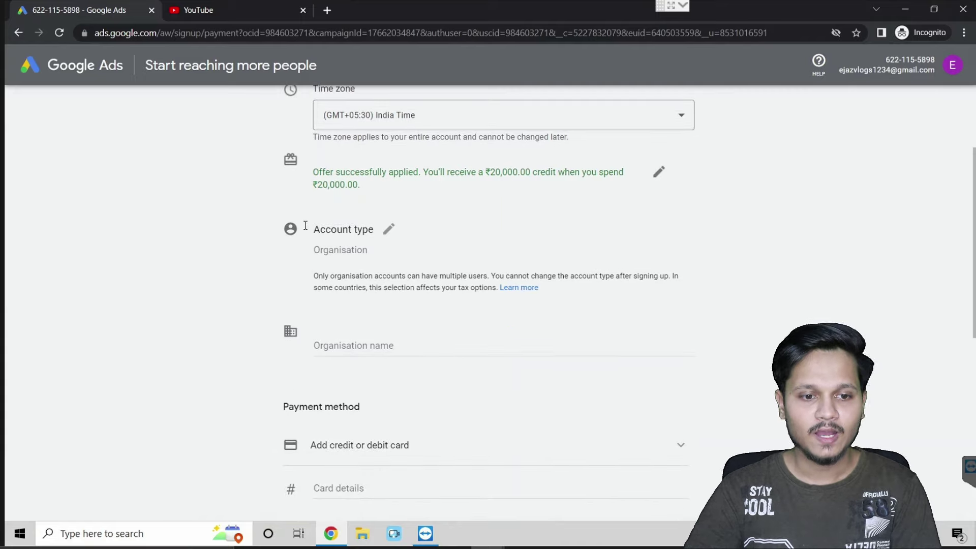
{"action": "left_click", "coordinate": [388, 230]}
{"action": "left_click", "coordinate": [367, 255]}
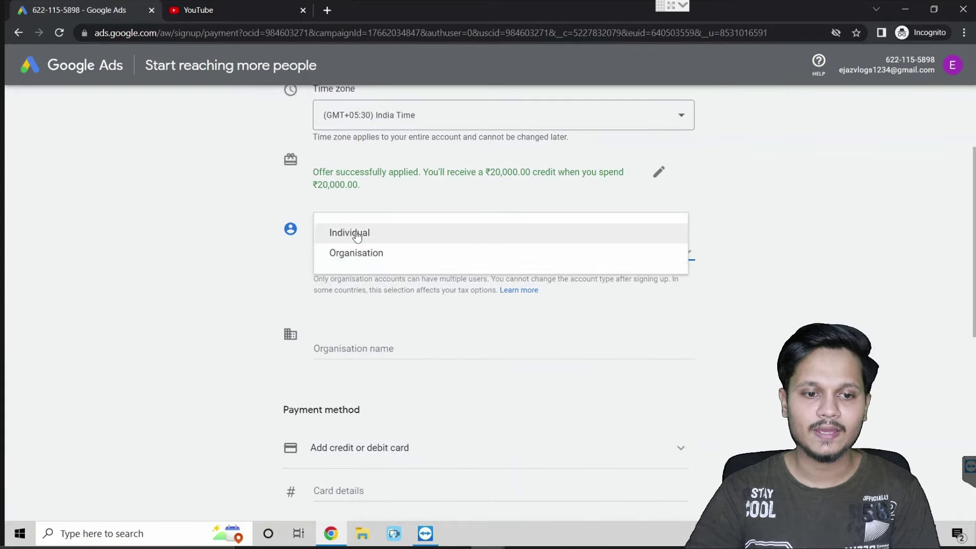
{"action": "left_click", "coordinate": [356, 235]}
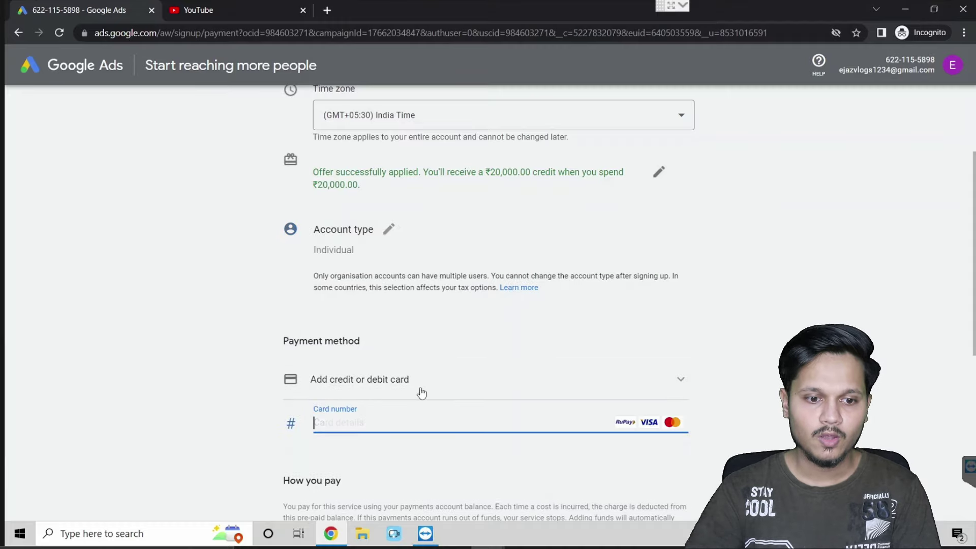
{"action": "scroll", "coordinate": [409, 377], "scroll_direction": "down", "scroll_amount": 3}
- Choose Paytm wallet as the payment method and enter the wallet's phone number
{"action": "left_click", "coordinate": [384, 203]}
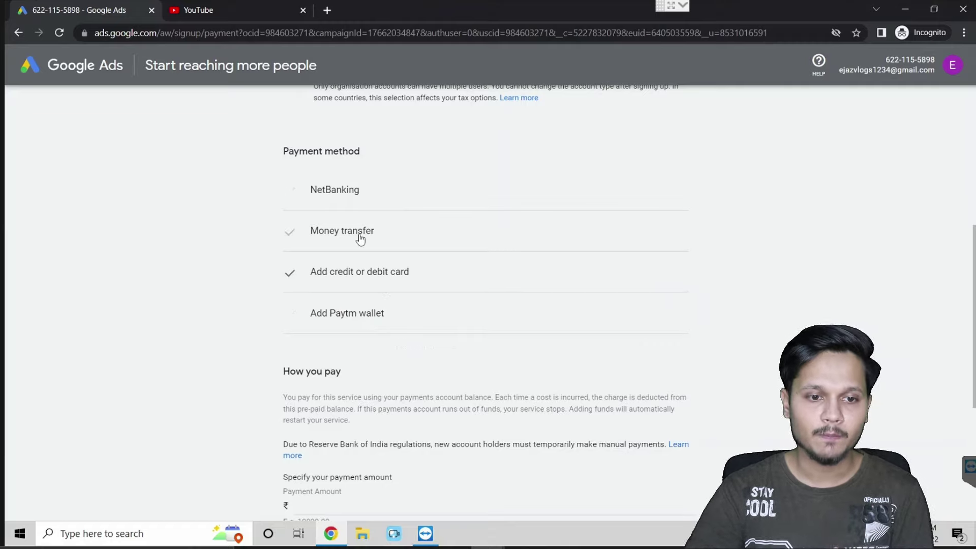
{"action": "left_click", "coordinate": [346, 314]}
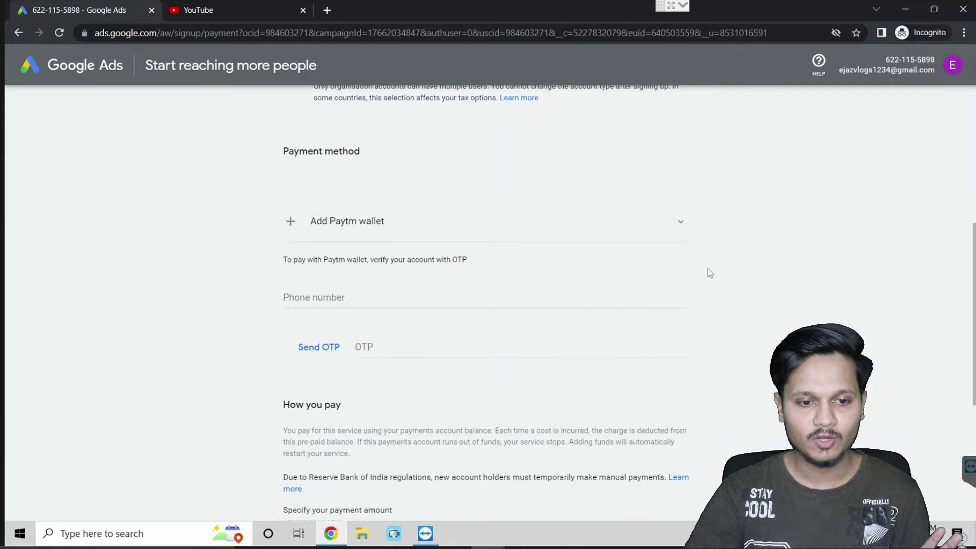
{"action": "left_click", "coordinate": [638, 268]}
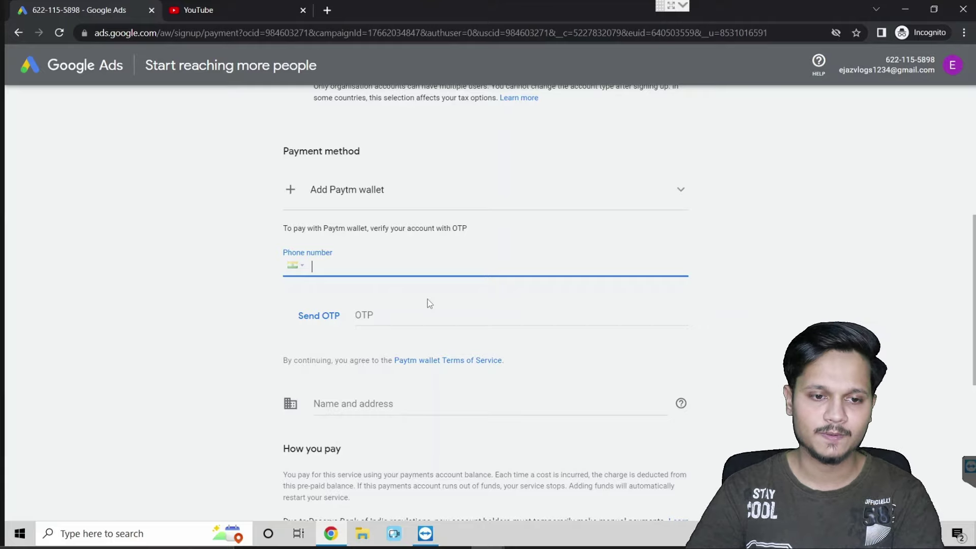
{"action": "type", "text": "75069"}
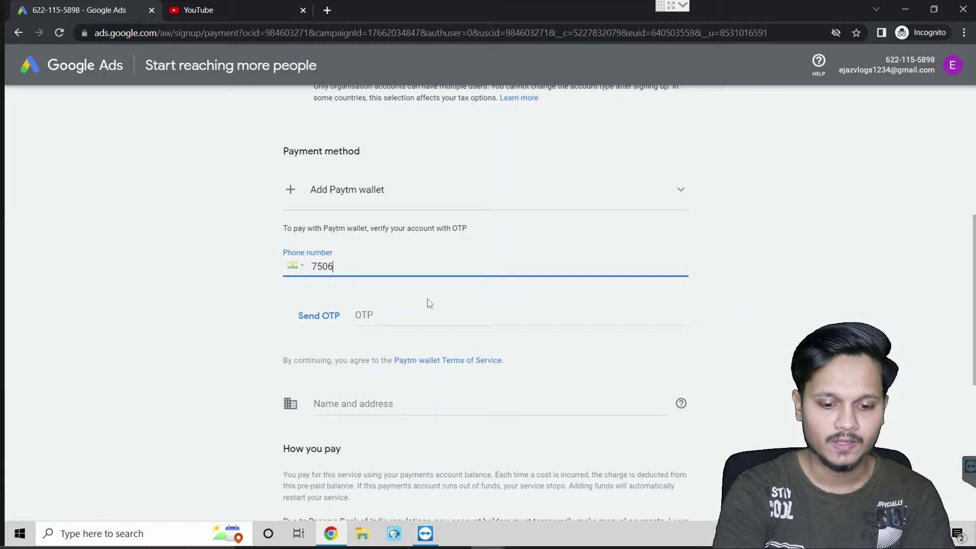
{"action": "type", "text": "38"}
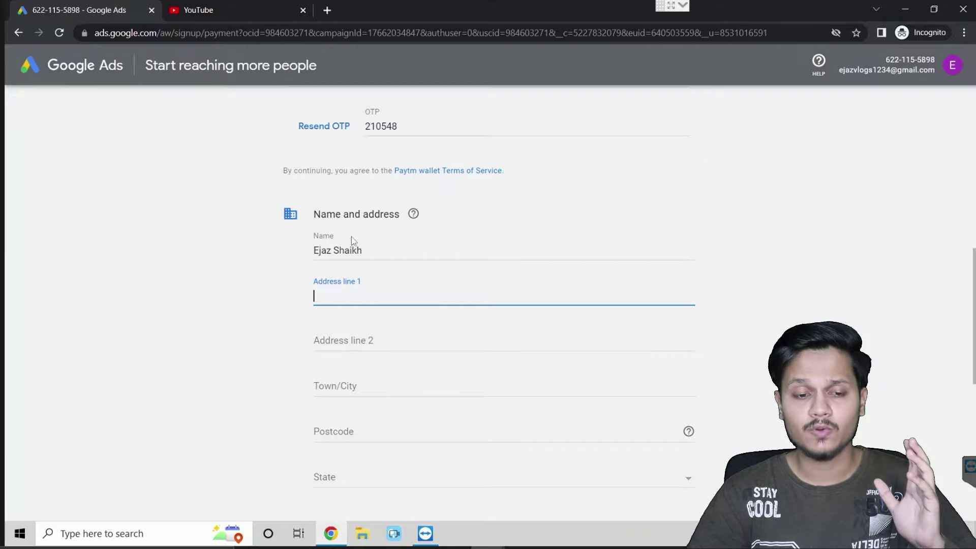
- Fill in the billing address with Maharashtra as the state
{"action": "left_click_drag", "start_coordinate": [312, 213], "coordinate": [431, 224]}
{"action": "left_click", "coordinate": [469, 220]}
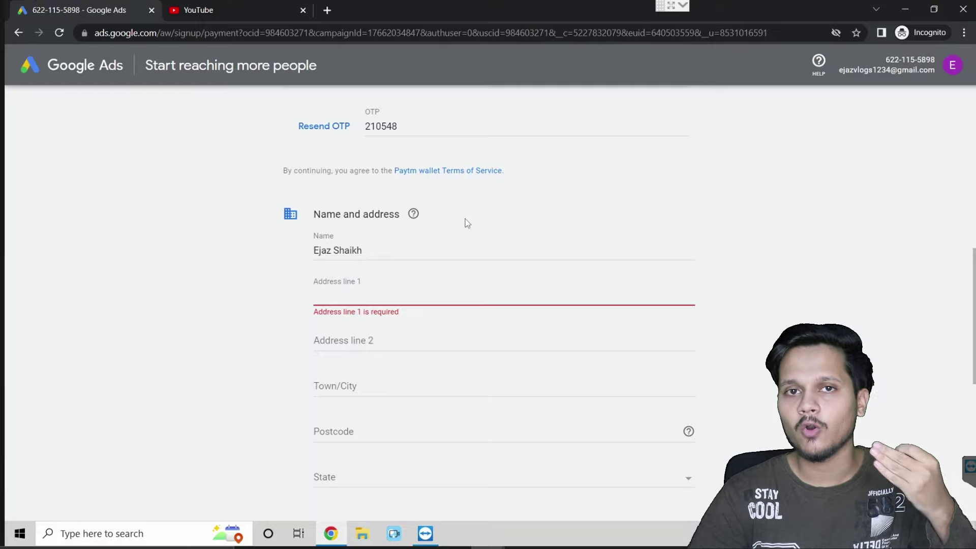
{"action": "left_click", "coordinate": [440, 296]}
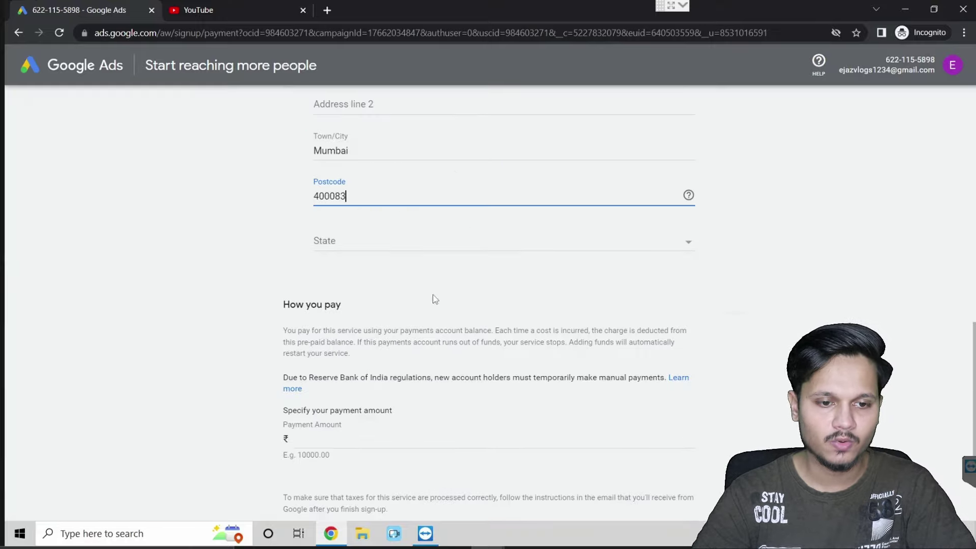
{"action": "left_click", "coordinate": [436, 257]}
{"action": "scroll", "coordinate": [440, 437], "scroll_direction": "down", "scroll_amount": 3}
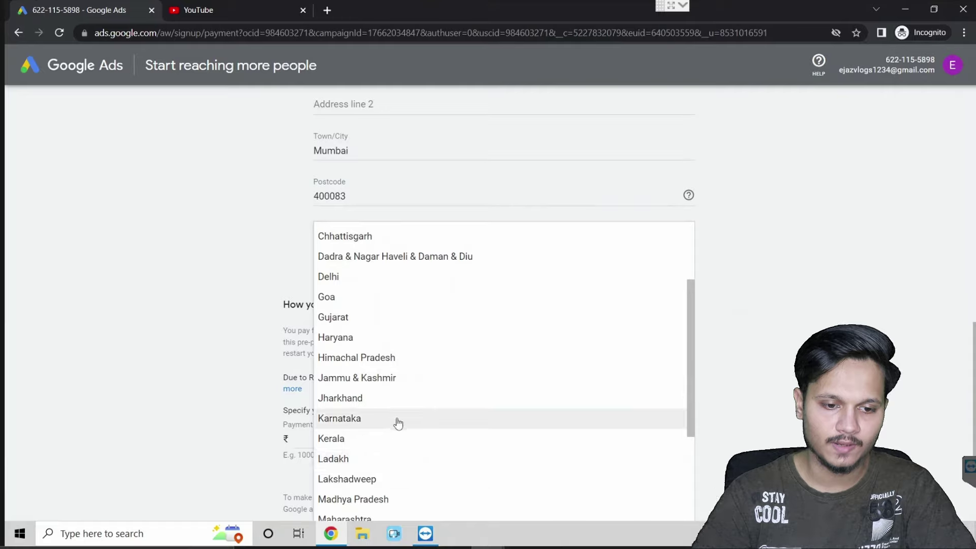
{"action": "scroll", "coordinate": [416, 499], "scroll_direction": "down", "scroll_amount": 1}
{"action": "left_click", "coordinate": [404, 460]}
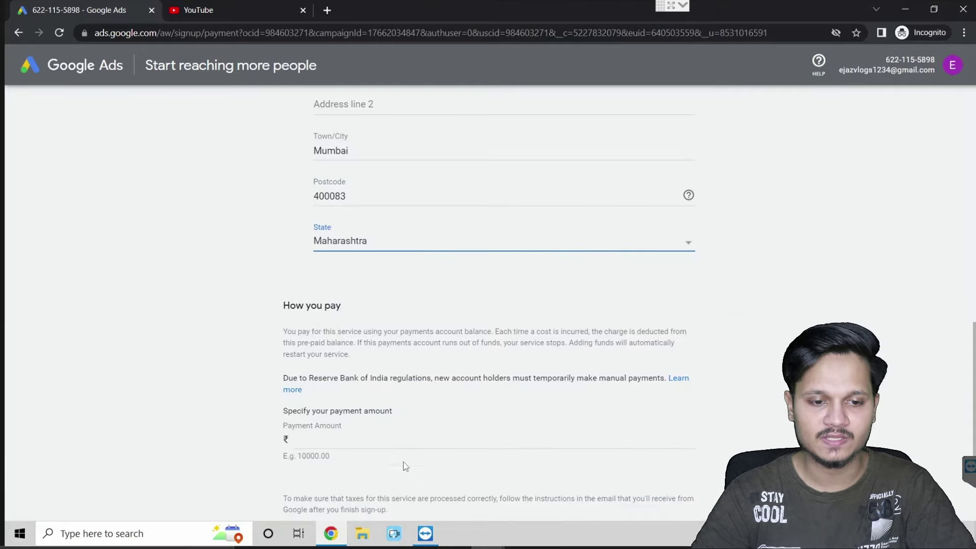
{"action": "scroll", "coordinate": [422, 368], "scroll_direction": "down", "scroll_amount": 4}
{"action": "key", "text": "Tab"}
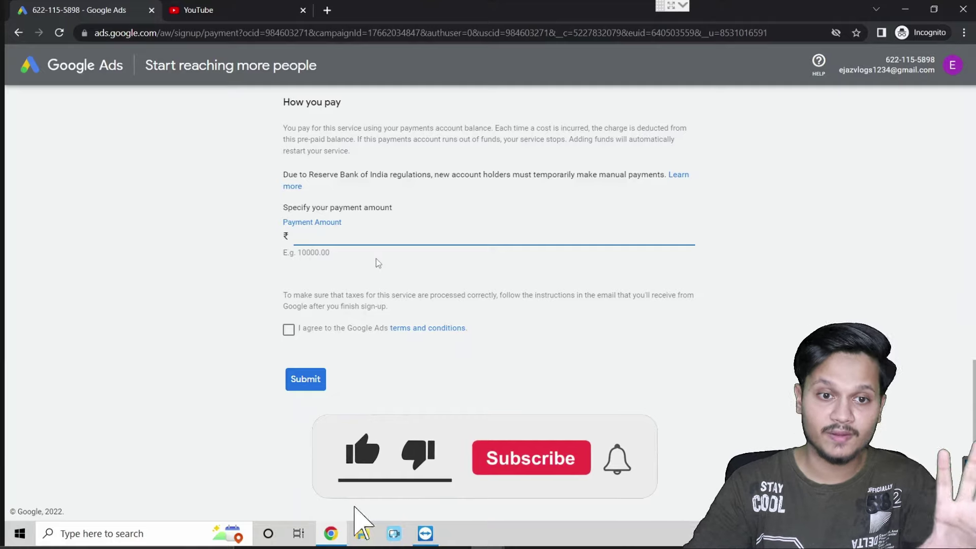
- Enter a ₹500 payment amount, agree to the terms and conditions, and submit the signup
{"action": "type", "text": "500"}
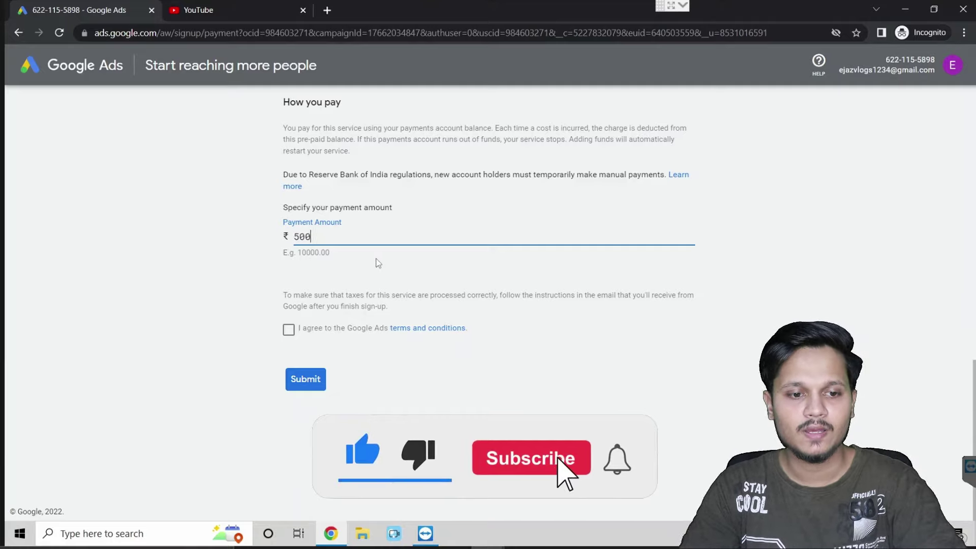
{"action": "left_click", "coordinate": [288, 331]}
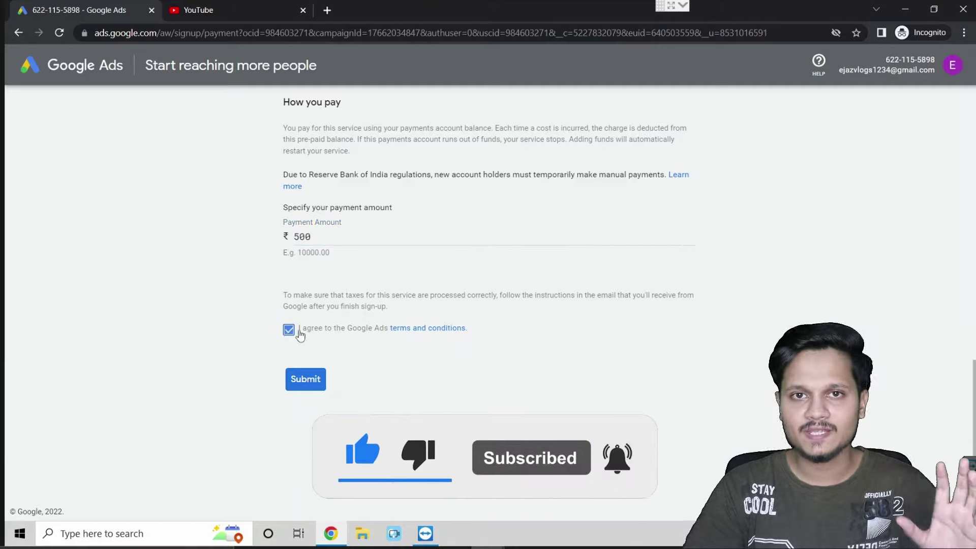
{"action": "double_click", "coordinate": [316, 238]}
{"action": "left_click", "coordinate": [305, 378]}
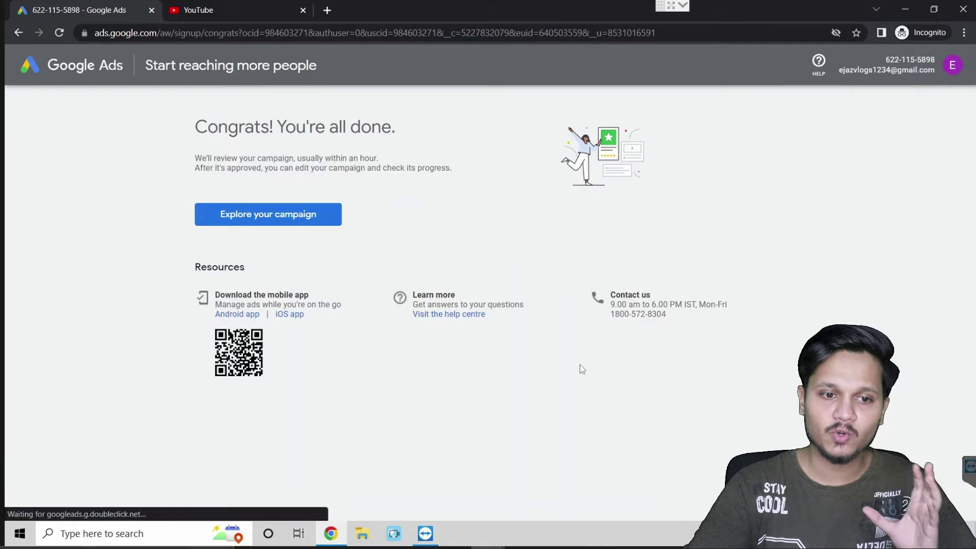
- Go to the new campaign's overview and bring up Tools and Settings
{"action": "left_click", "coordinate": [291, 222]}
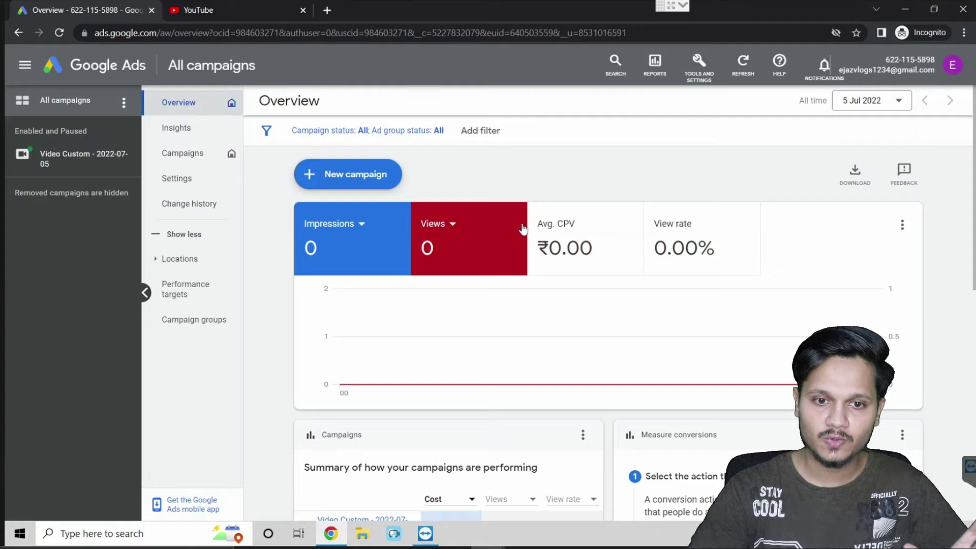
{"action": "left_click", "coordinate": [693, 62]}
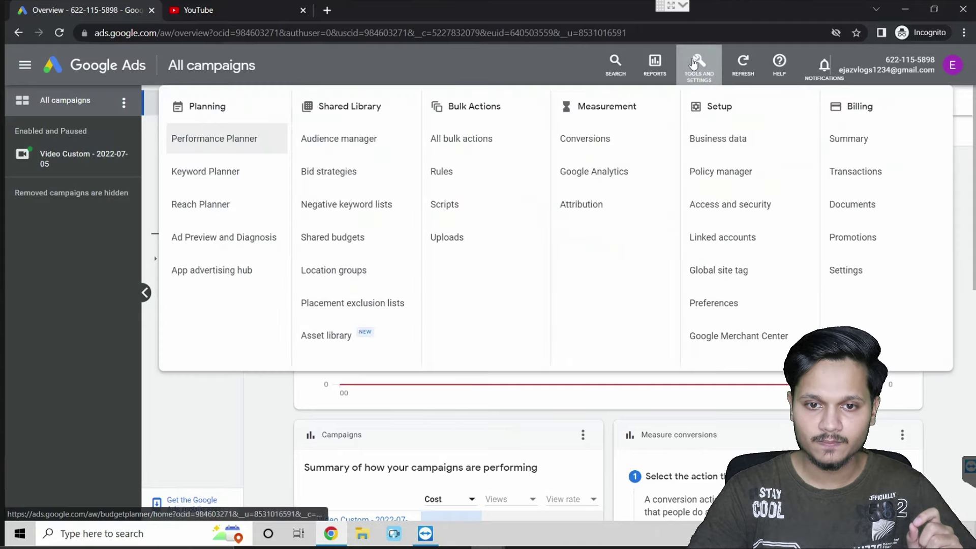
- Open the Billing summary, showing ₹0.00 available funds, and start adding funds
{"action": "left_click", "coordinate": [852, 147]}
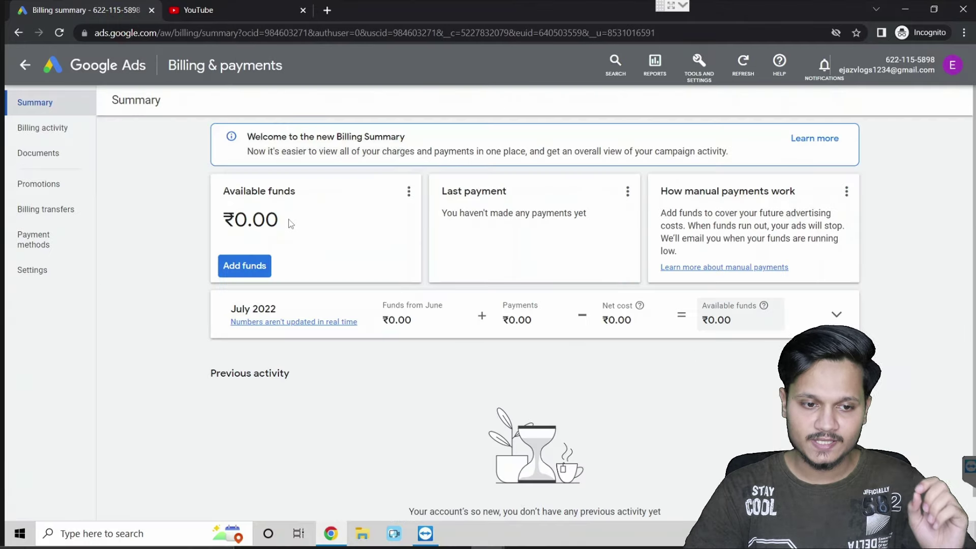
{"action": "left_click_drag", "start_coordinate": [290, 224], "coordinate": [222, 207]}
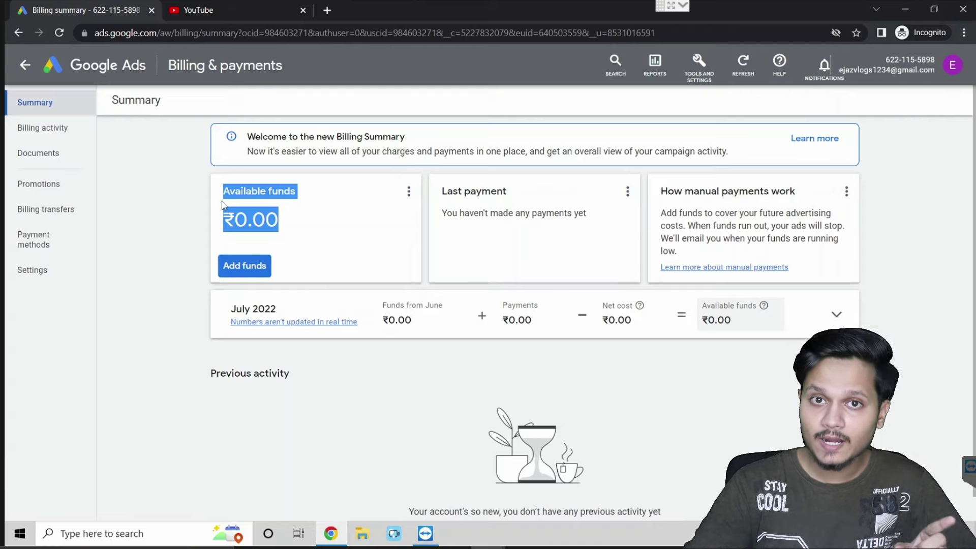
{"action": "left_click", "coordinate": [282, 230]}
{"action": "left_click", "coordinate": [262, 274]}
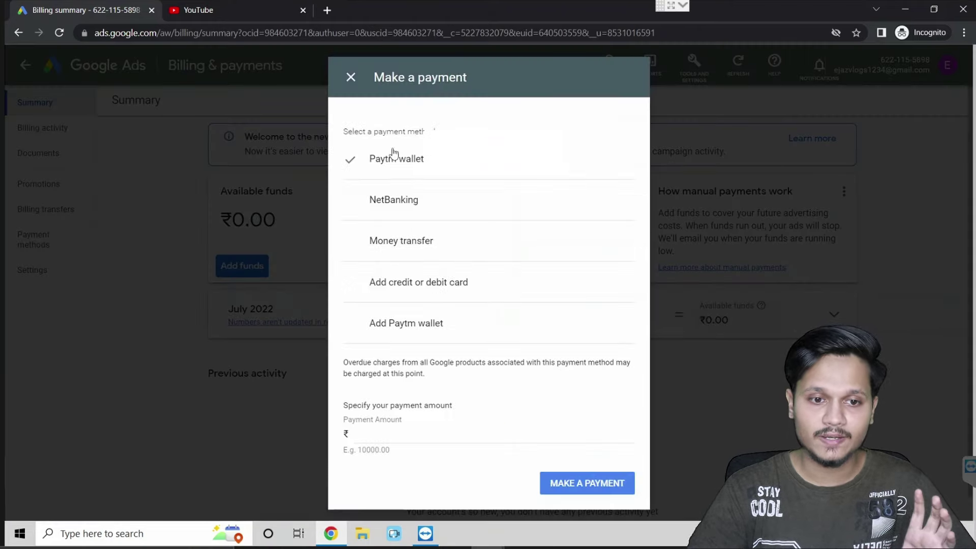
- Enter 500 as the payment amount, delete it, and dismiss the Make a payment dialog
{"action": "left_click", "coordinate": [405, 431]}
{"action": "type", "text": "500"}
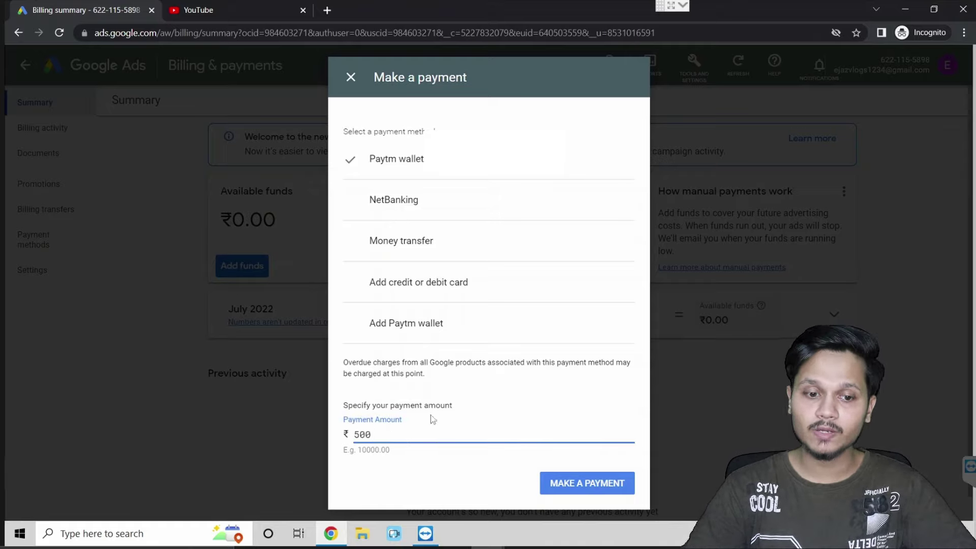
{"action": "left_click_drag", "start_coordinate": [411, 433], "coordinate": [303, 422]}
{"action": "key", "text": "BackSpace"}
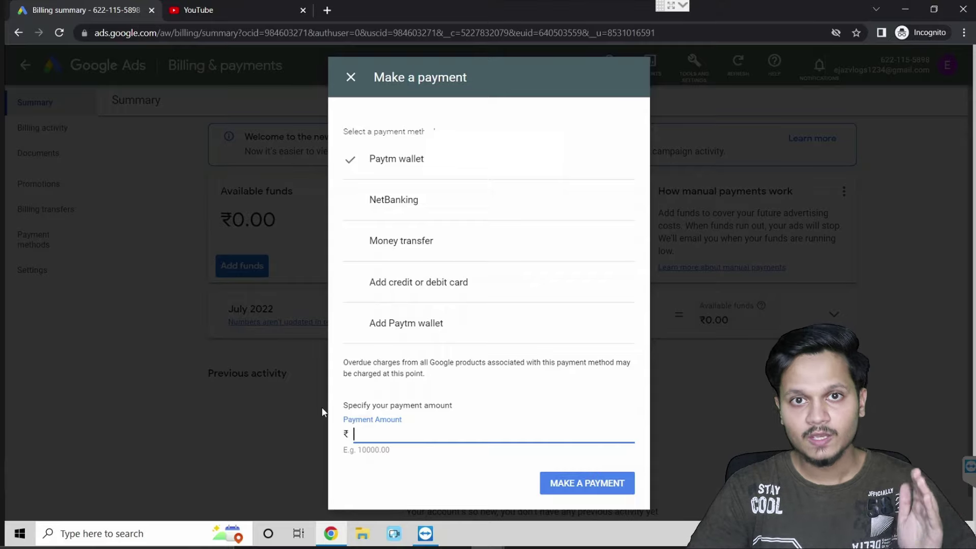
{"action": "left_click", "coordinate": [351, 77]}
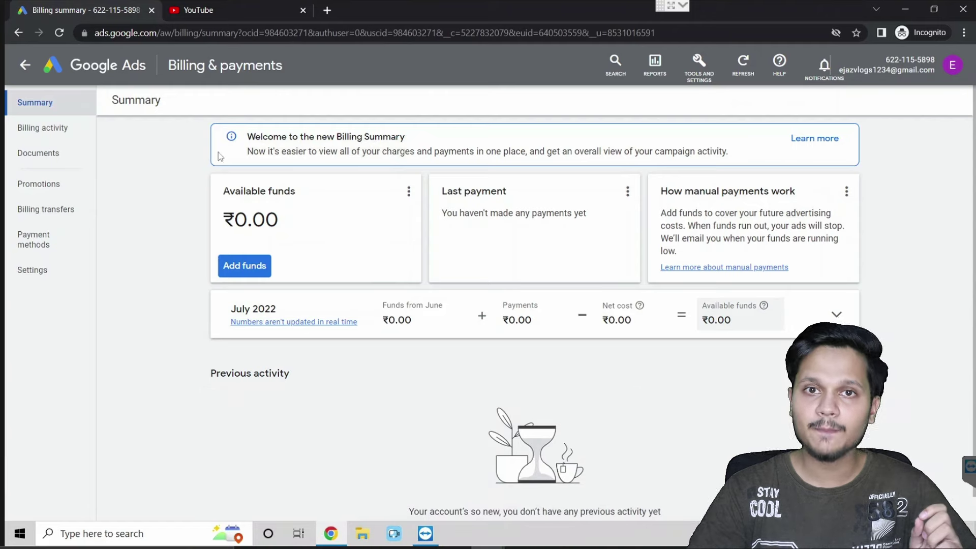
{"action": "left_click", "coordinate": [53, 184]}
{"action": "left_click_drag", "start_coordinate": [45, 101], "coordinate": [143, 101]}
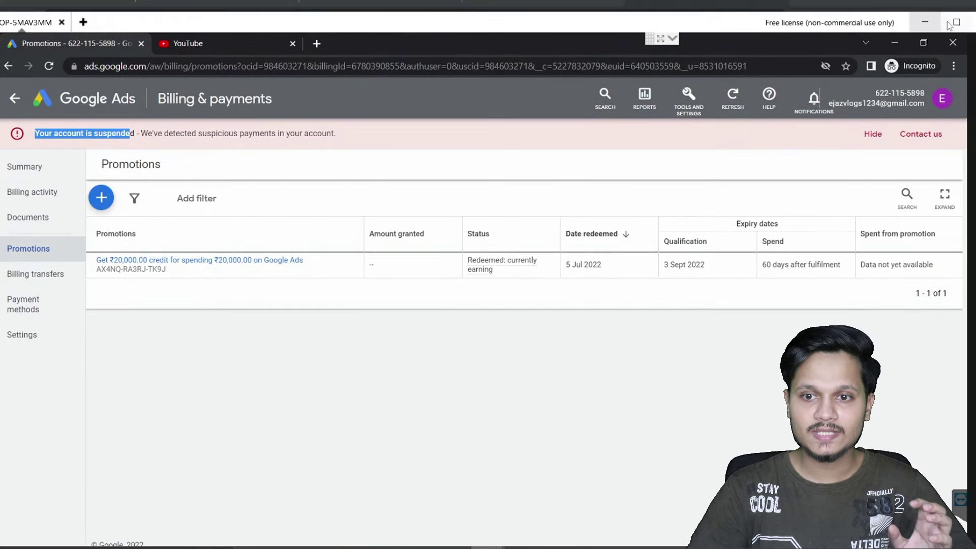
{"action": "left_click", "coordinate": [956, 23]}
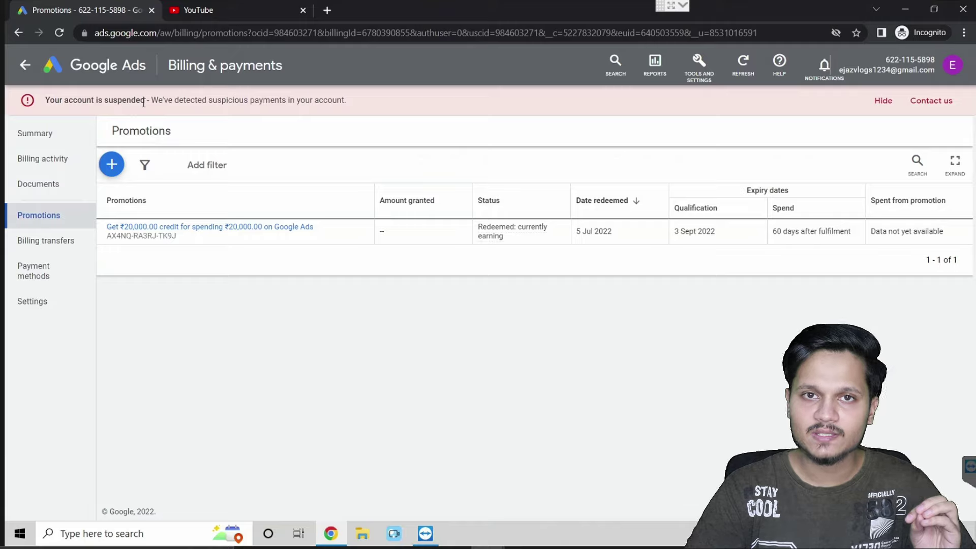
{"action": "left_click_drag", "start_coordinate": [147, 102], "coordinate": [62, 101]}
{"action": "left_click", "coordinate": [103, 102]}
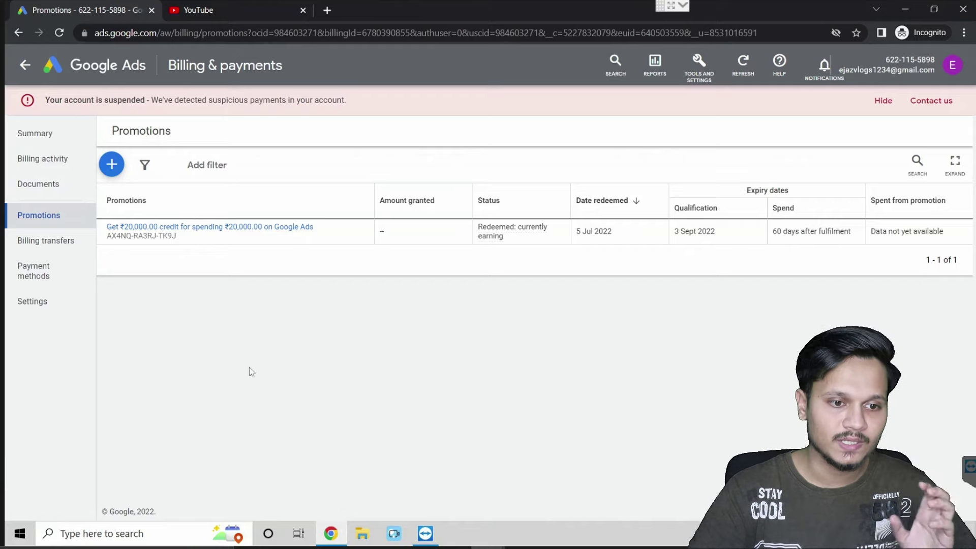
{"action": "left_click_drag", "start_coordinate": [105, 230], "coordinate": [313, 237]}
{"action": "left_click", "coordinate": [335, 331]}
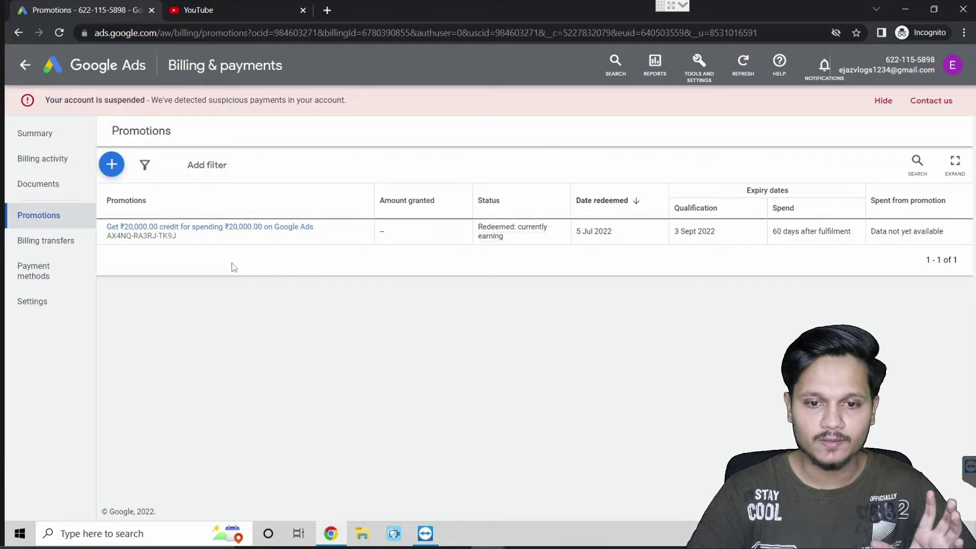
{"action": "left_click_drag", "start_coordinate": [183, 135], "coordinate": [109, 129]}
{"action": "left_click_drag", "start_coordinate": [185, 265], "coordinate": [107, 225]}
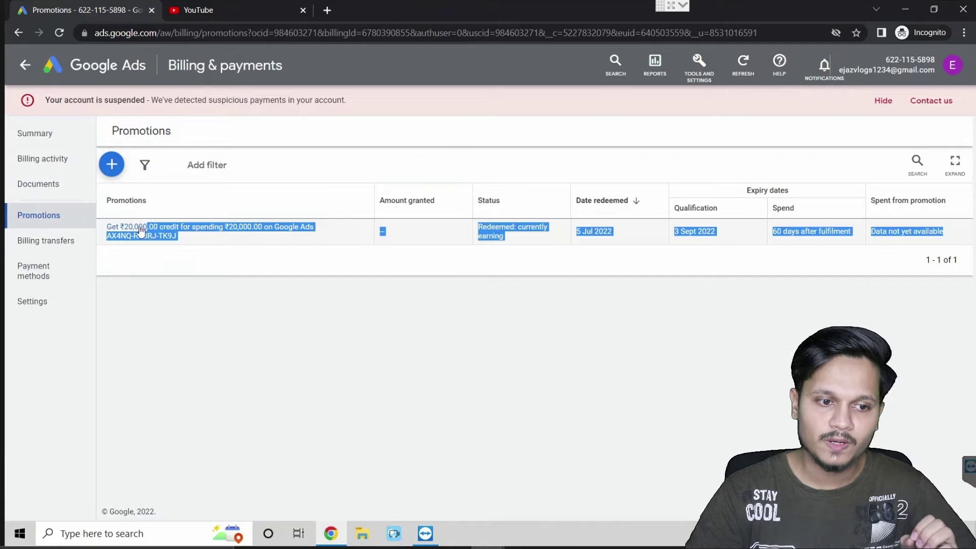
{"action": "left_click", "coordinate": [290, 361]}
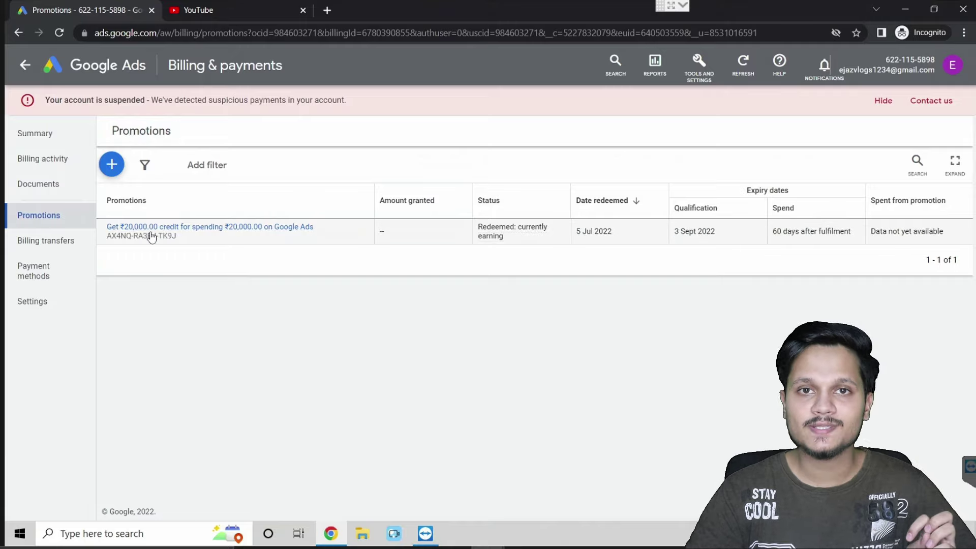
{"action": "left_click", "coordinate": [37, 136]}
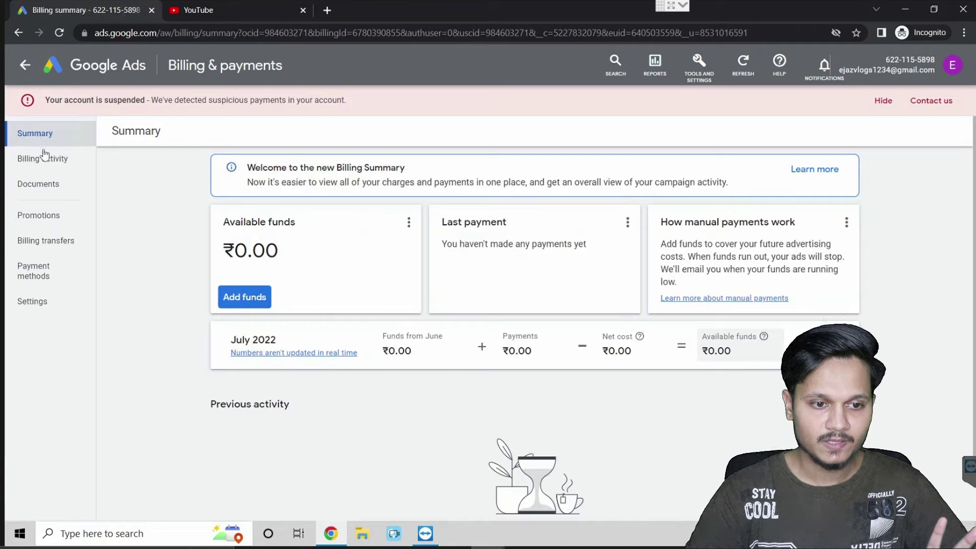
- Highlight the ₹0.00 available funds amount, then return to the All campaigns Overview
{"action": "double_click", "coordinate": [251, 249]}
{"action": "mouse_move", "coordinate": [282, 251]}
{"action": "left_mouse_down"}
{"action": "mouse_move", "coordinate": [213, 244]}
{"action": "mouse_move", "coordinate": [285, 255]}
{"action": "left_mouse_up"}
{"action": "left_click", "coordinate": [285, 255]}
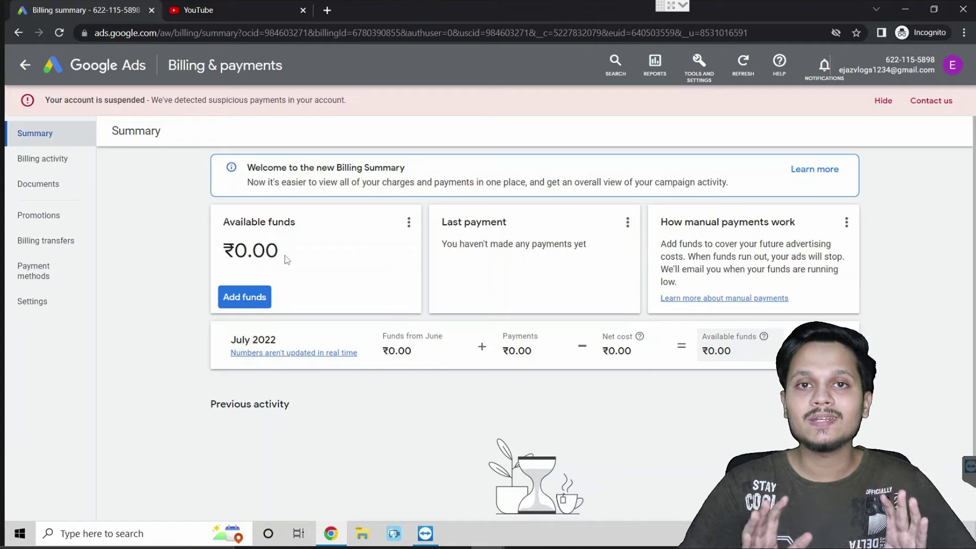
{"action": "left_click_drag", "start_coordinate": [284, 255], "coordinate": [224, 250]}
{"action": "left_click", "coordinate": [274, 248]}
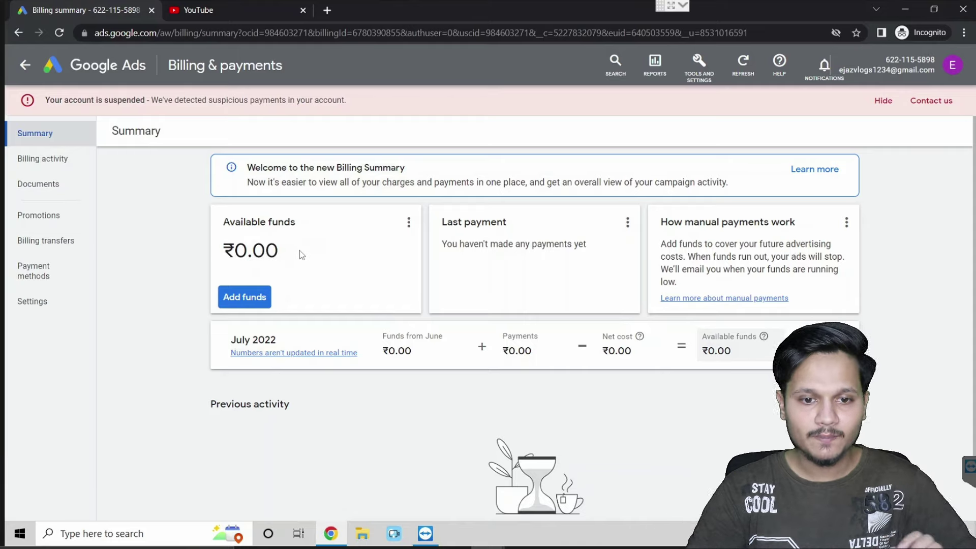
{"action": "left_click_drag", "start_coordinate": [298, 249], "coordinate": [222, 250]}
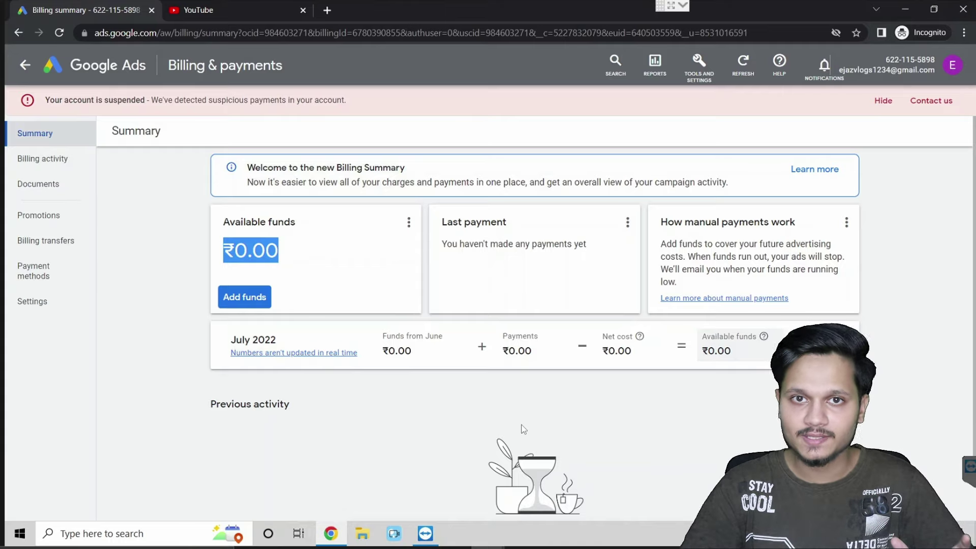
{"action": "left_click_drag", "start_coordinate": [300, 246], "coordinate": [238, 245]}
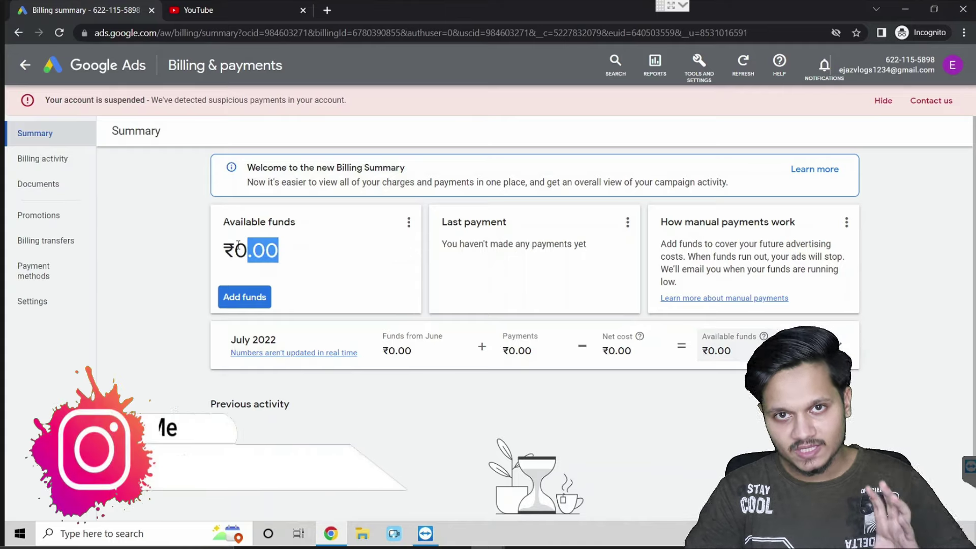
{"action": "left_click", "coordinate": [145, 100]}
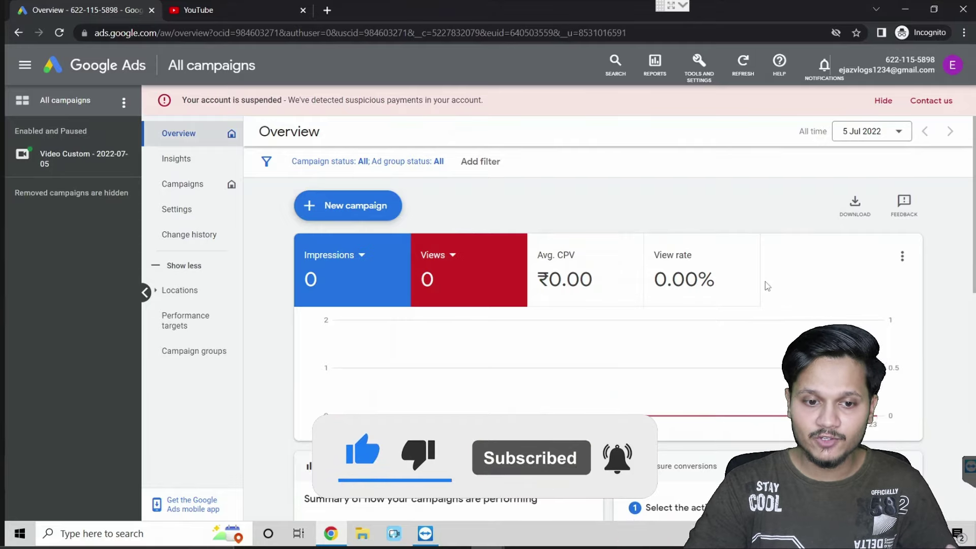
- Go from the Overview's Campaigns card to the Campaigns page listing Video Custom - 2022-07-05
{"action": "scroll", "coordinate": [604, 261], "scroll_direction": "down", "scroll_amount": 5}
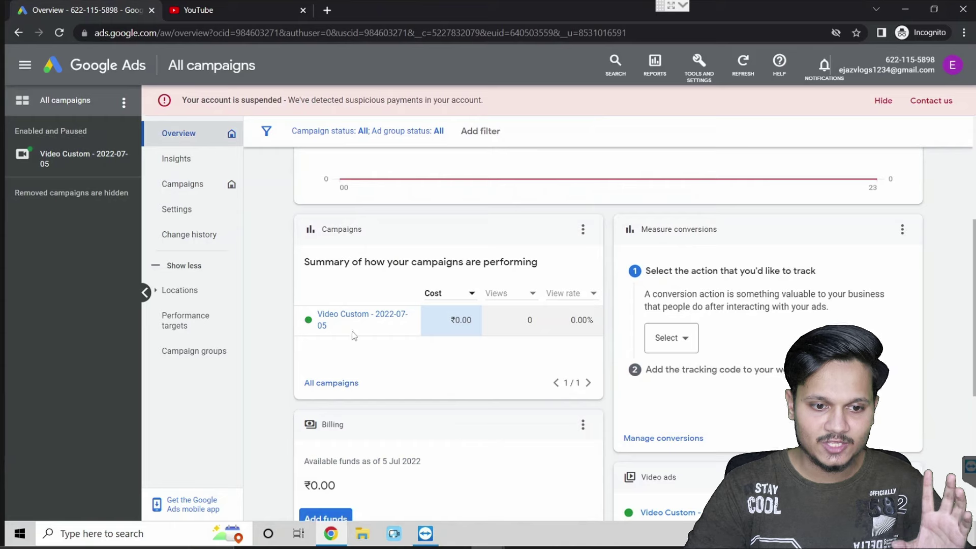
{"action": "mouse_move", "coordinate": [400, 326]}
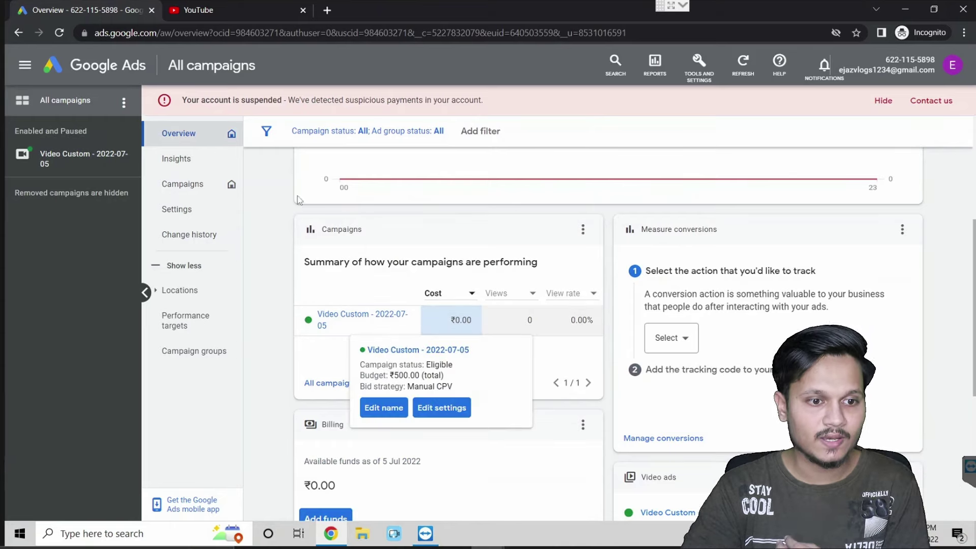
{"action": "left_click", "coordinate": [202, 189]}
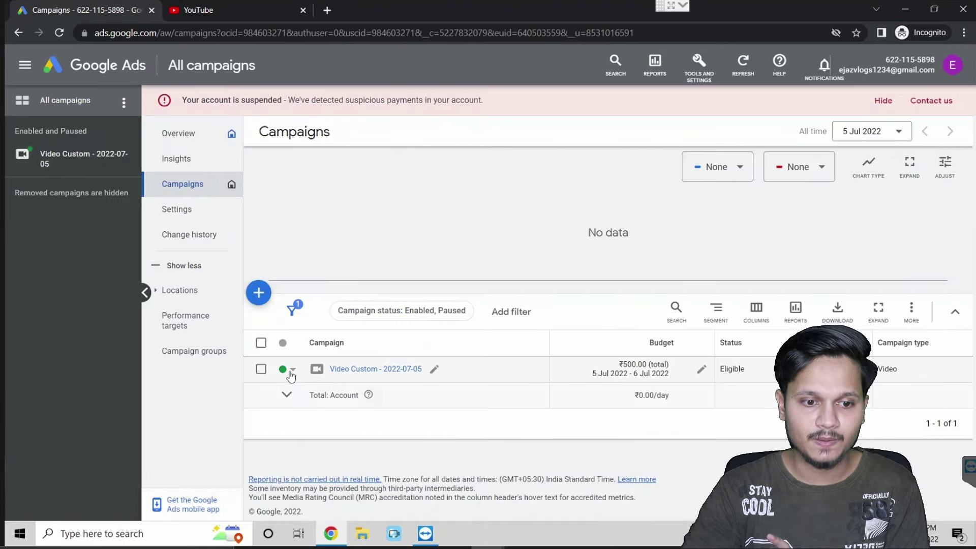
- Set the Video Custom - 2022-07-05 campaign's status to Remove and confirm the removal
{"action": "left_click", "coordinate": [293, 372]}
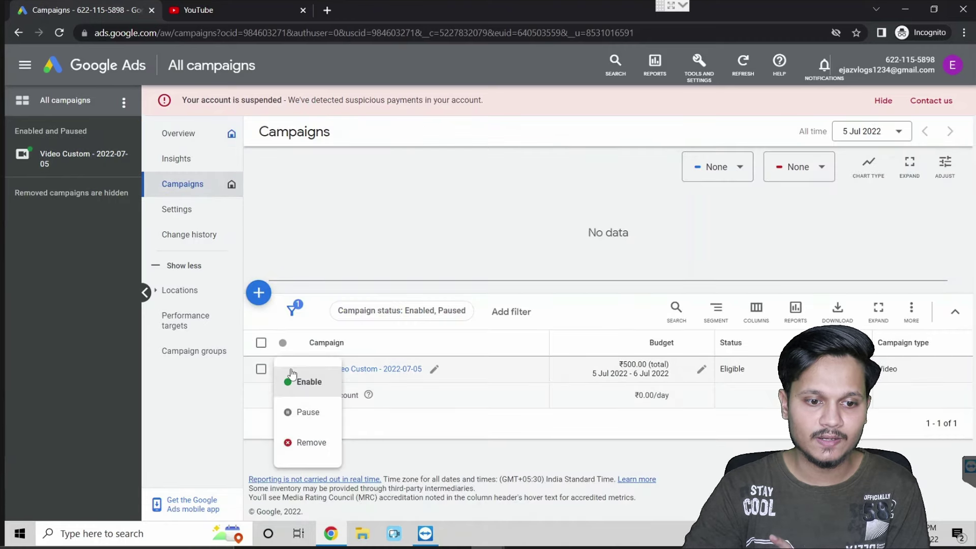
{"action": "left_click", "coordinate": [308, 444]}
{"action": "left_click", "coordinate": [615, 329]}
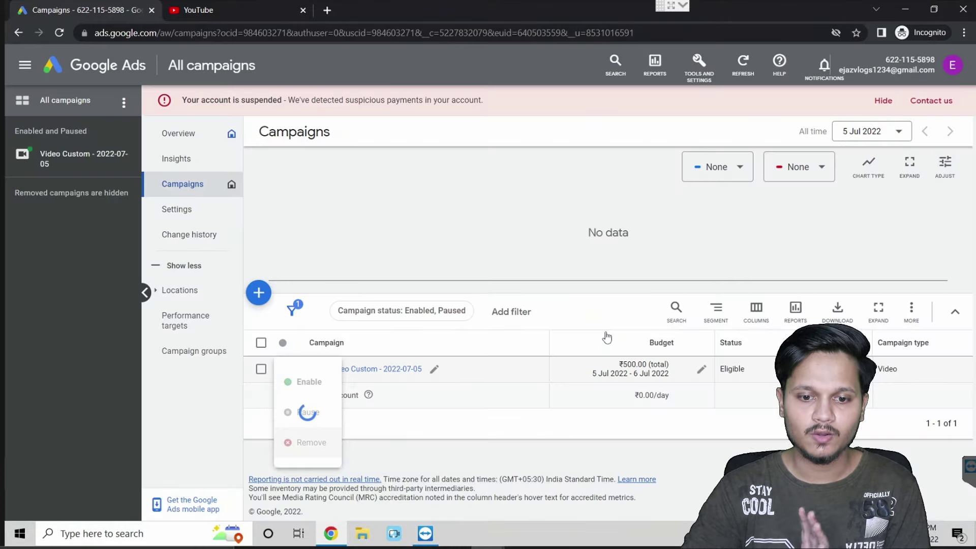